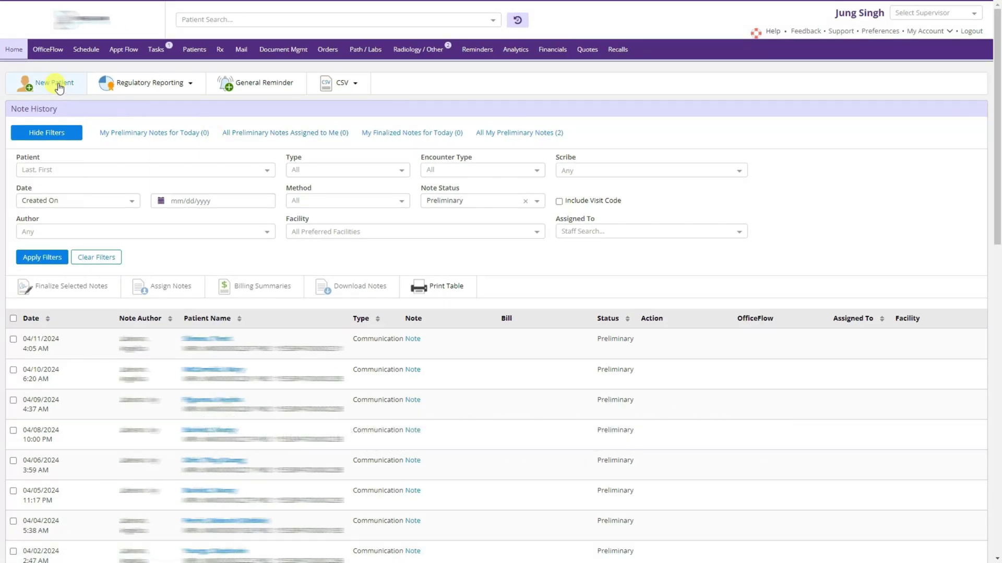
Start a new patient record from the Home page toolbar
{"action": "left_click", "coordinate": [57, 86]}
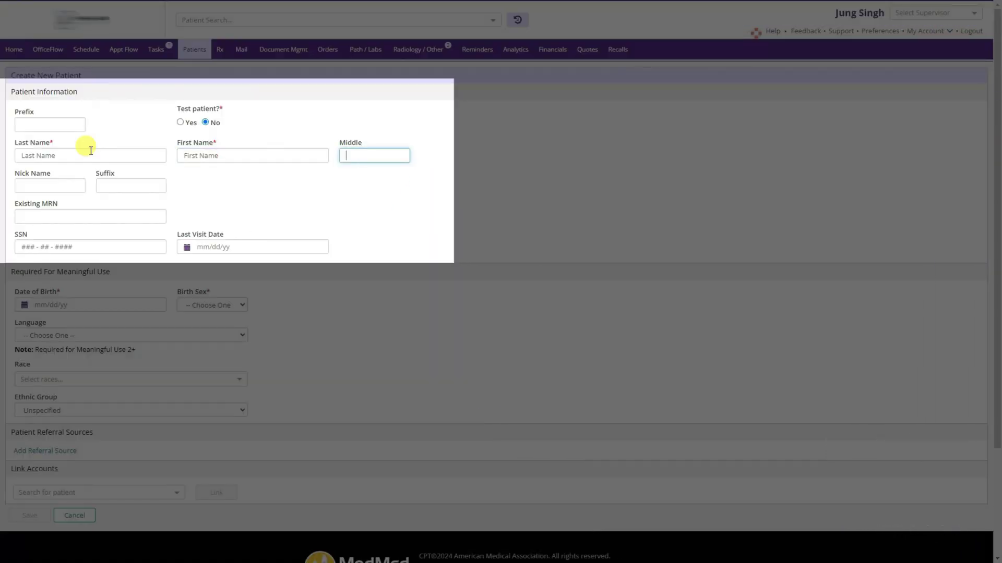
Enter the patient's existing MRN and an all-zero SSN, leaving Last Visit Date blank
{"action": "left_click", "coordinate": [68, 215]}
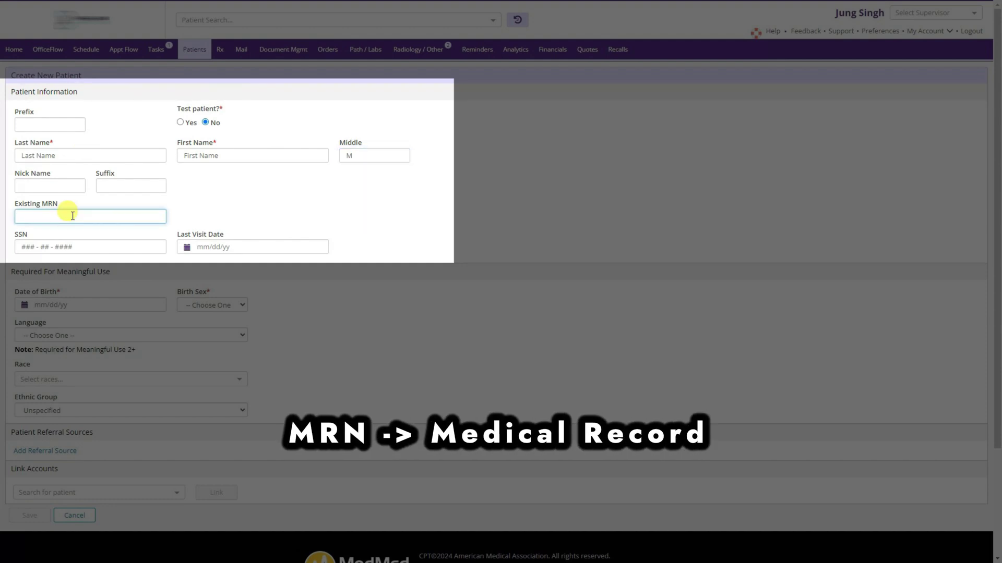
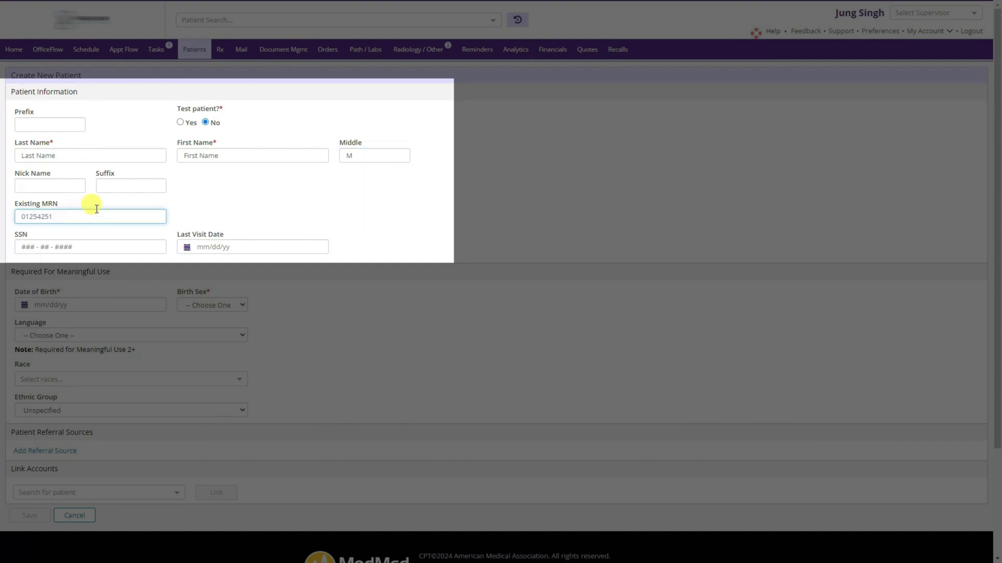
{"action": "left_click", "coordinate": [23, 245]}
{"action": "type", "text": "000-00-0000"}
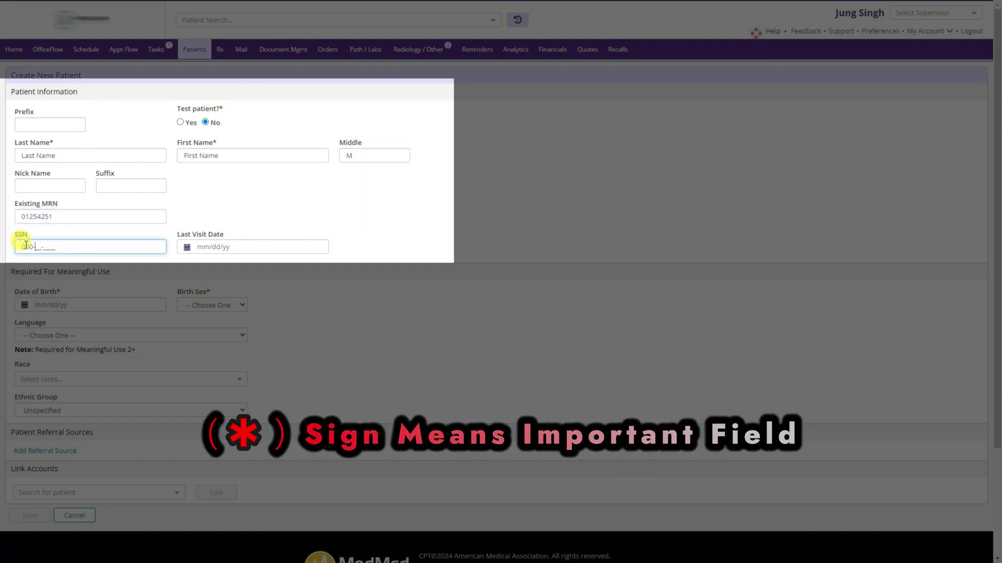
{"action": "left_click", "coordinate": [423, 240]}
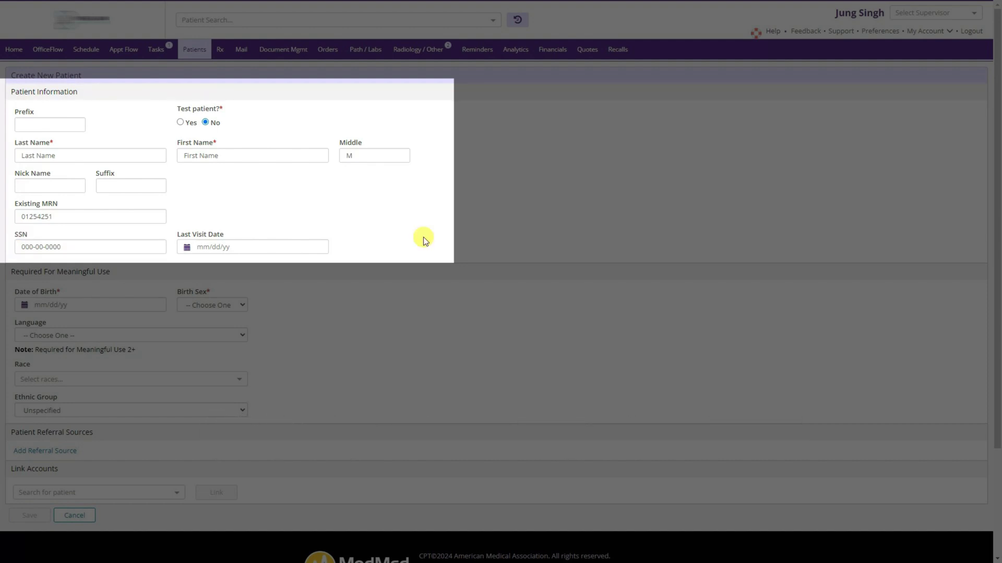
{"action": "left_click", "coordinate": [256, 247]}
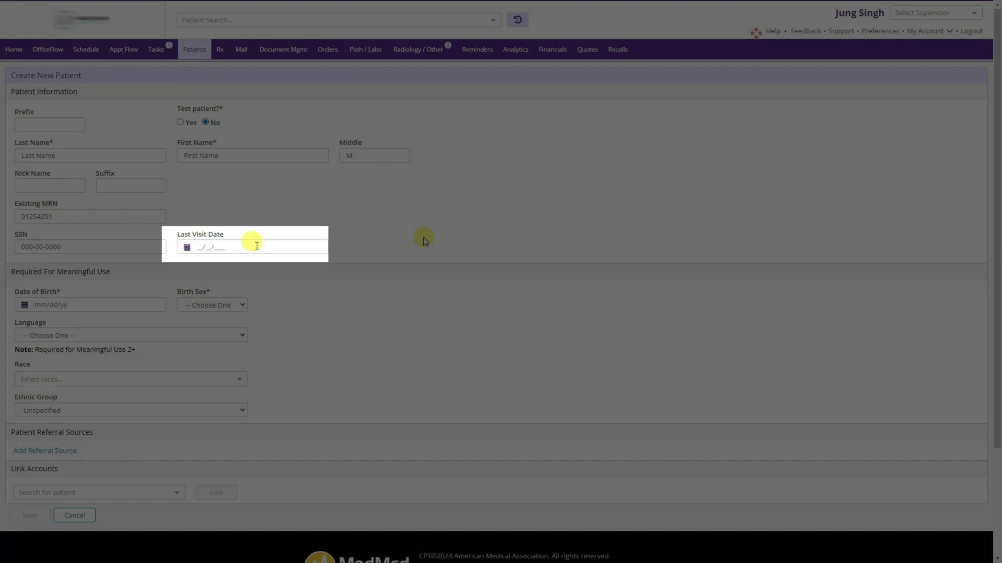
{"action": "left_click", "coordinate": [424, 237]}
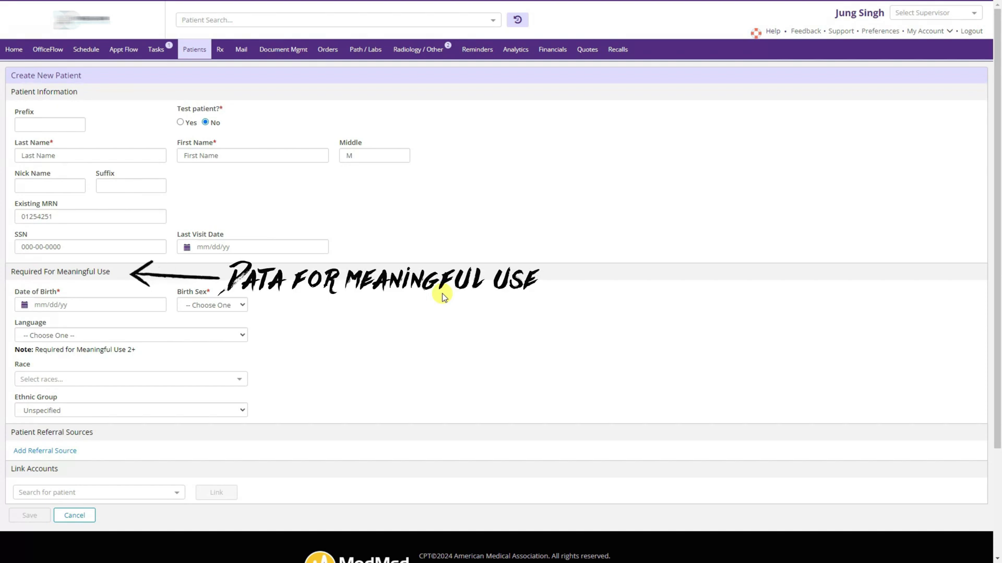
{"action": "left_click", "coordinate": [88, 305]}
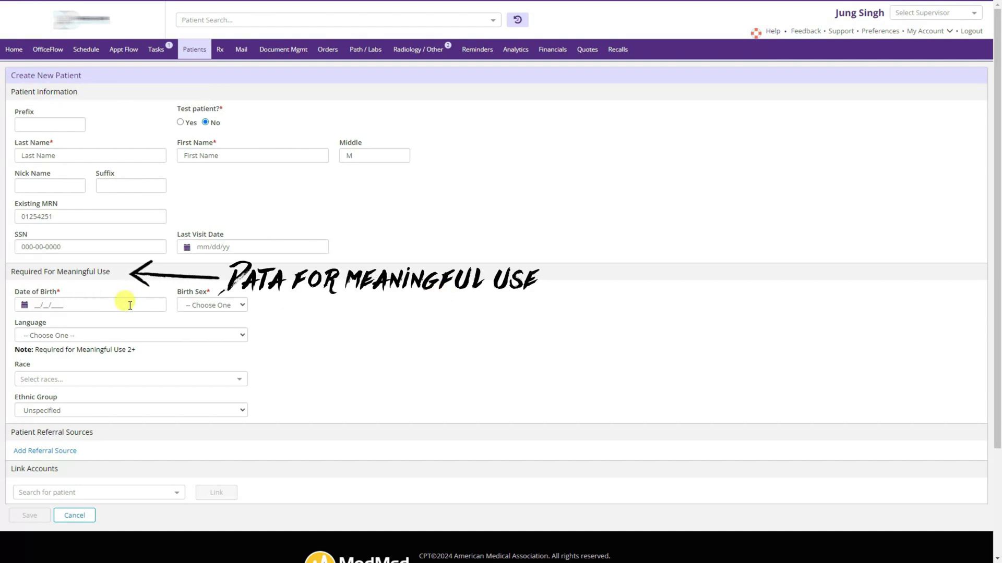
{"action": "left_click", "coordinate": [230, 306]}
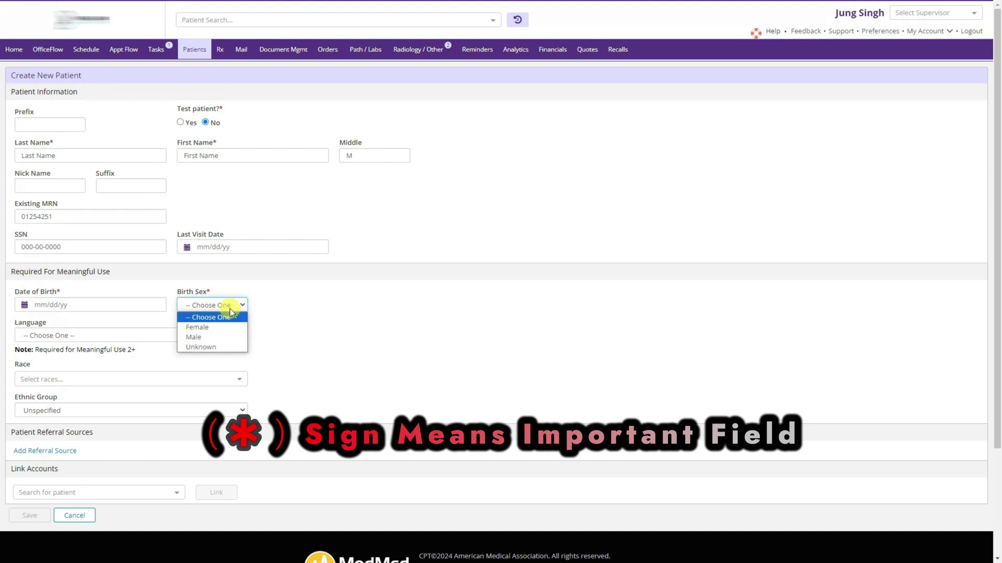
{"action": "left_click", "coordinate": [277, 300]}
{"action": "left_click", "coordinate": [233, 338]}
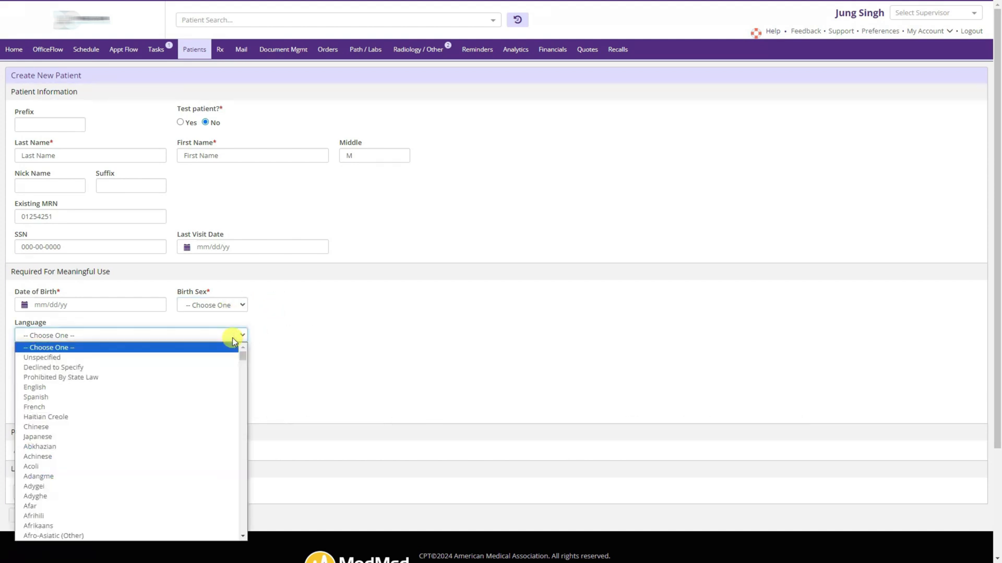
{"action": "left_click", "coordinate": [290, 329]}
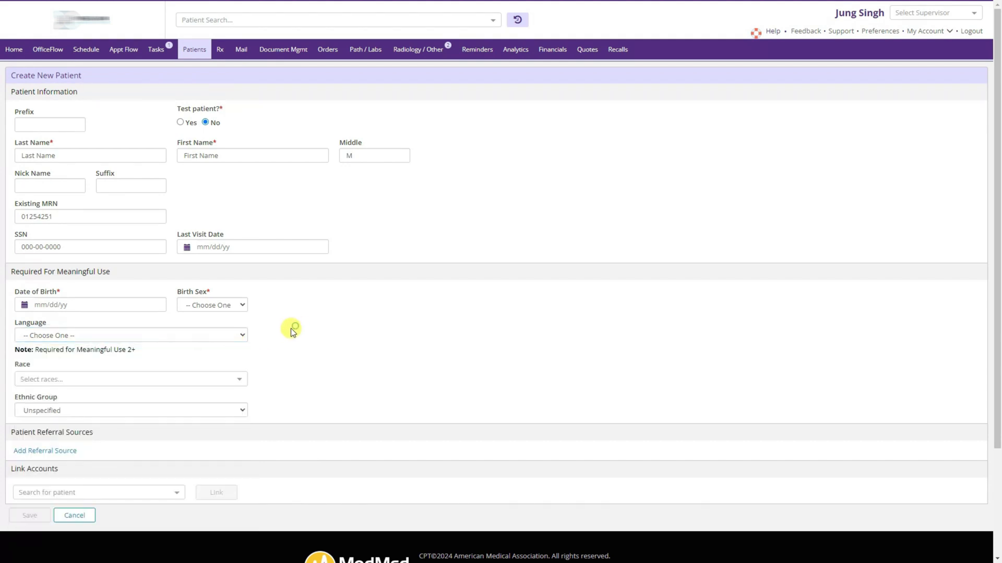
{"action": "left_click", "coordinate": [218, 377]}
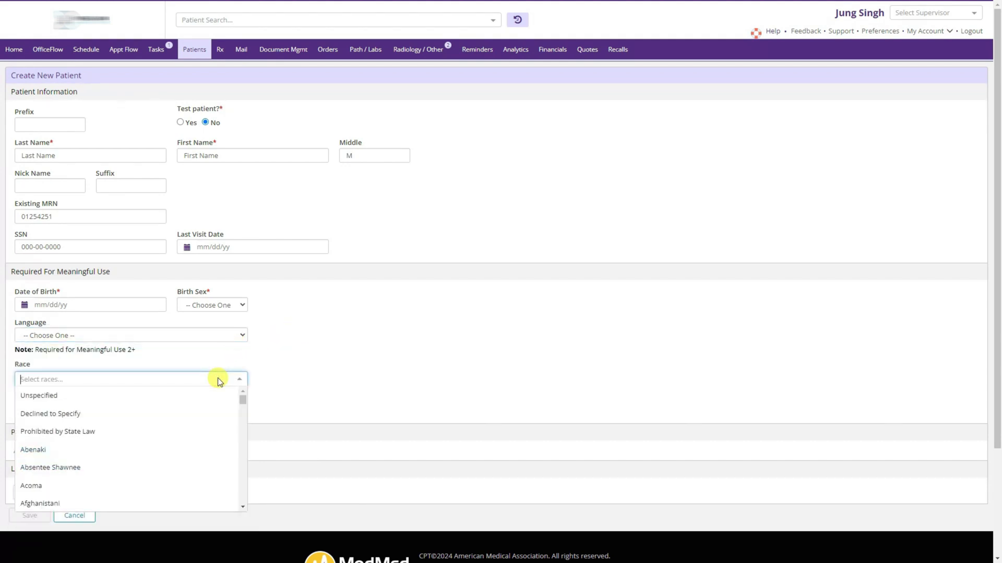
{"action": "scroll", "coordinate": [218, 397], "scroll_direction": "down", "scroll_amount": 2}
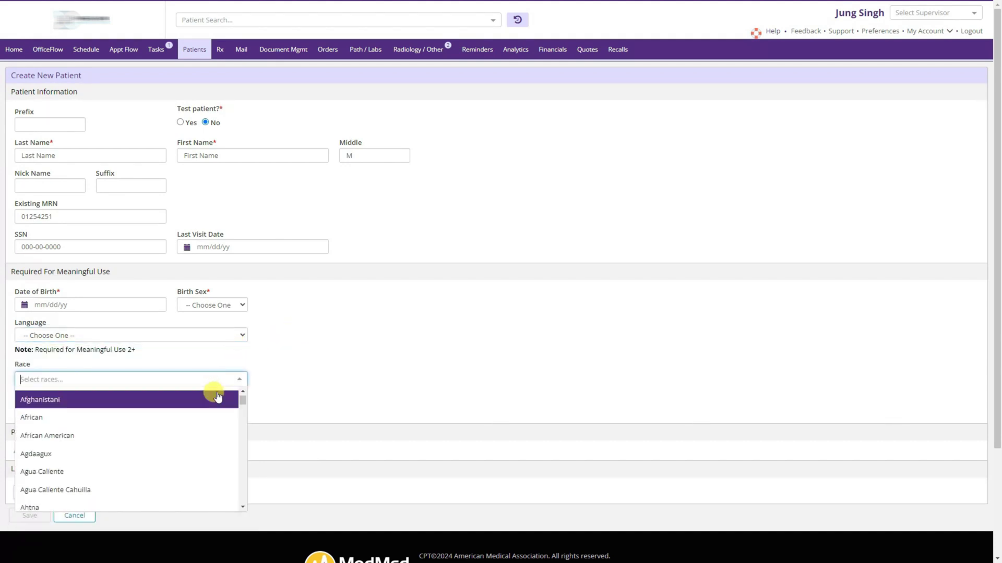
{"action": "scroll", "coordinate": [215, 395], "scroll_direction": "up", "scroll_amount": 2}
{"action": "left_click", "coordinate": [212, 396]}
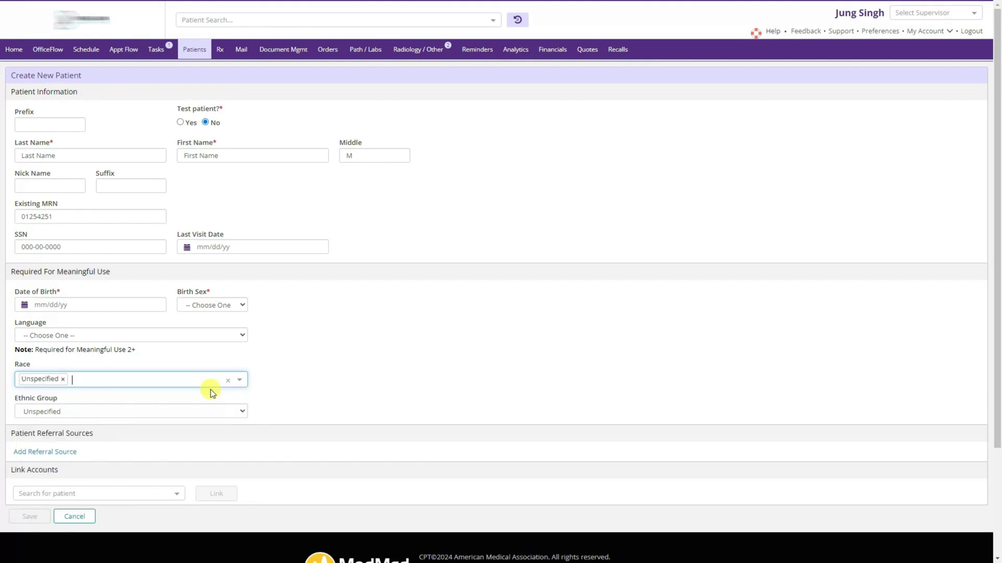
{"action": "left_click", "coordinate": [63, 380]}
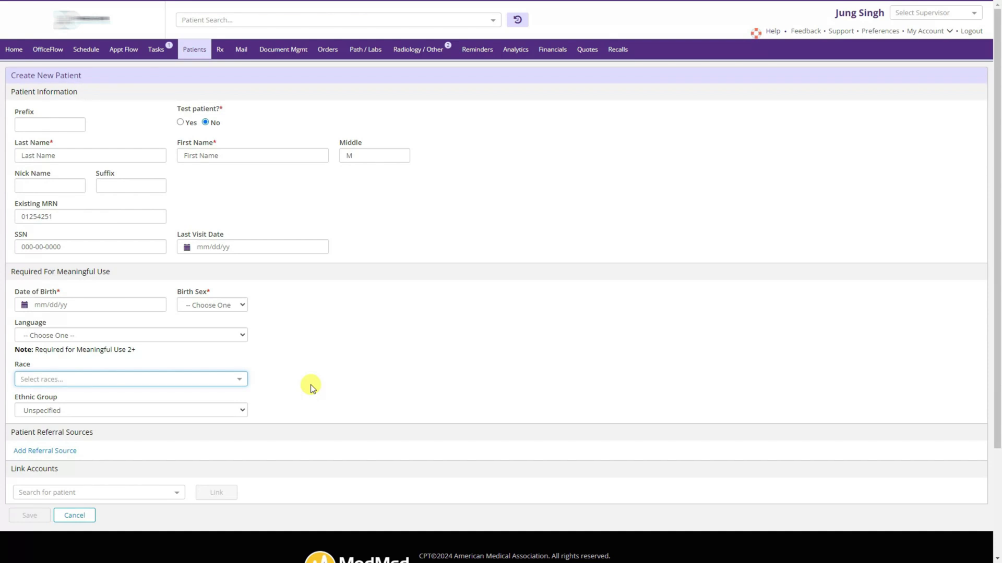
{"action": "left_click", "coordinate": [233, 411]}
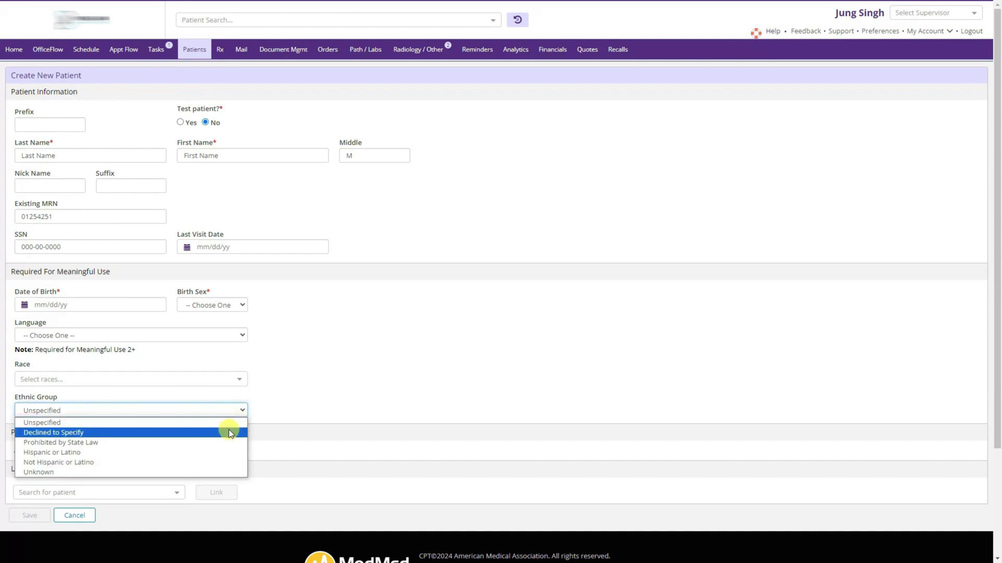
{"action": "left_click", "coordinate": [231, 424]}
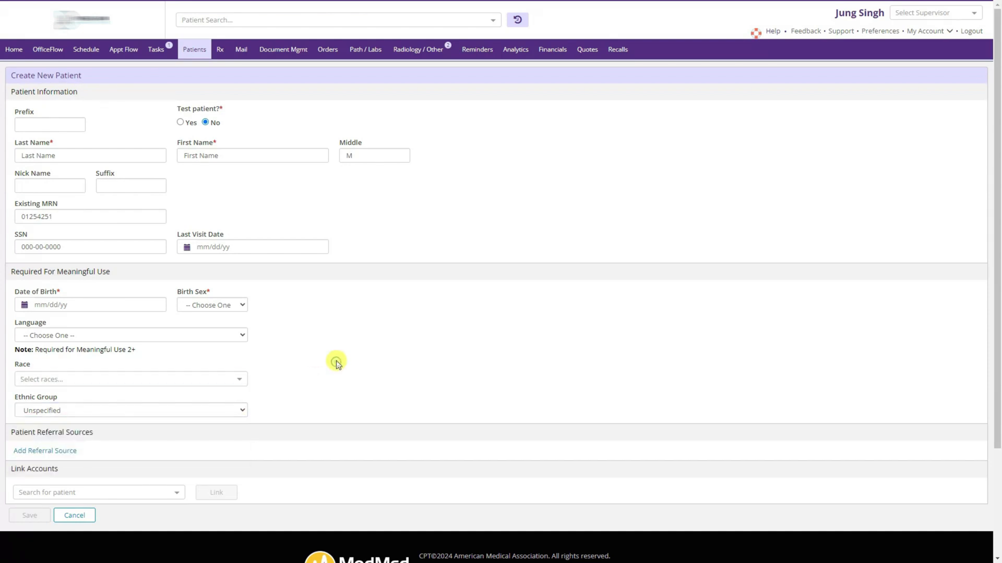
{"action": "scroll", "coordinate": [86, 360], "scroll_direction": "down", "scroll_amount": 2}
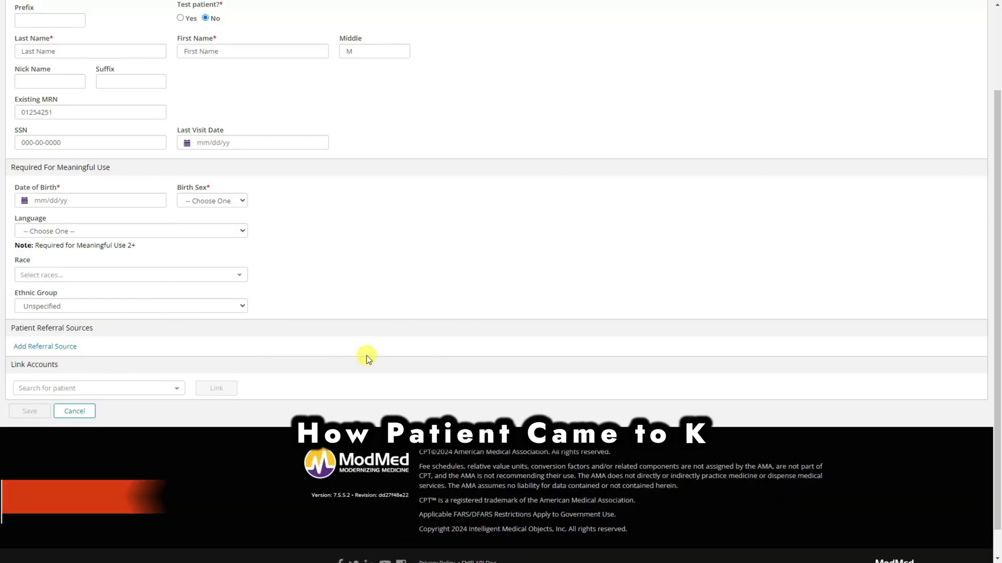
{"action": "left_click", "coordinate": [73, 348]}
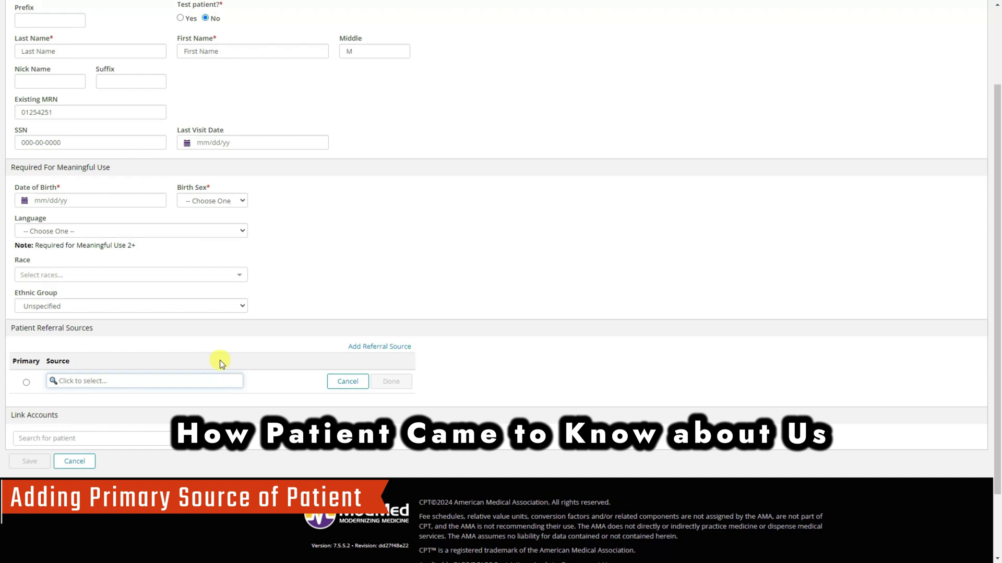
{"action": "left_click", "coordinate": [26, 382]}
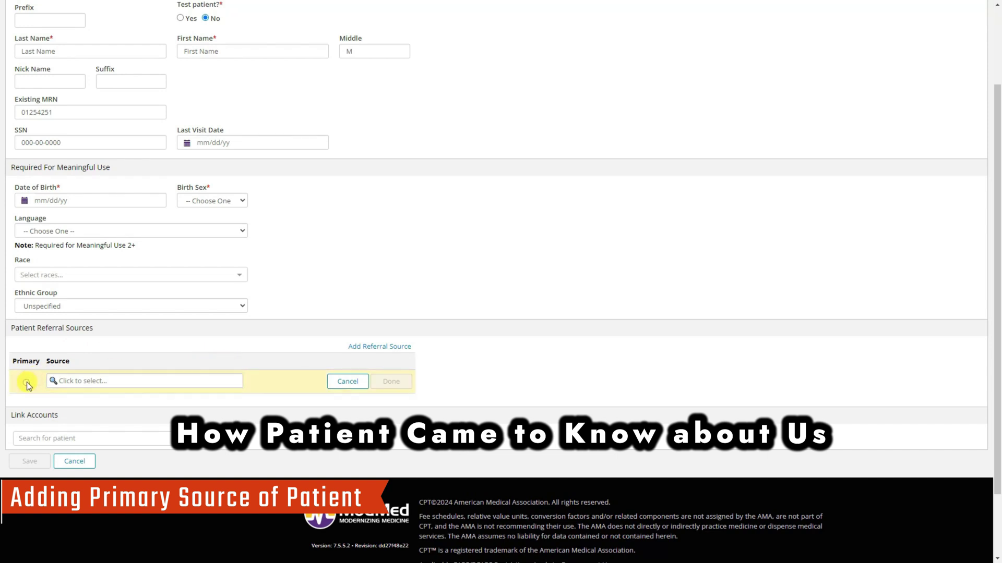
{"action": "left_click", "coordinate": [92, 381]}
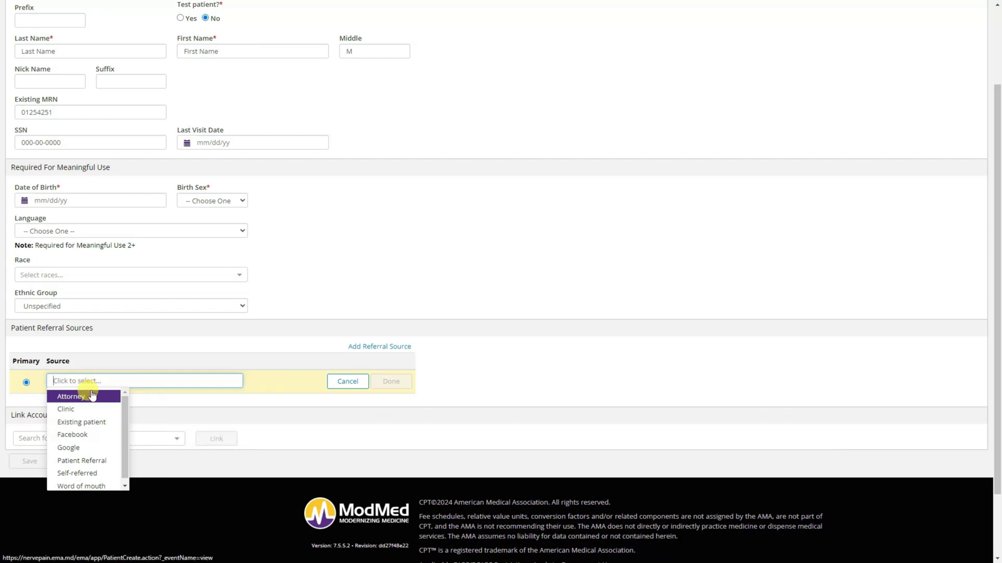
{"action": "left_click", "coordinate": [83, 461]}
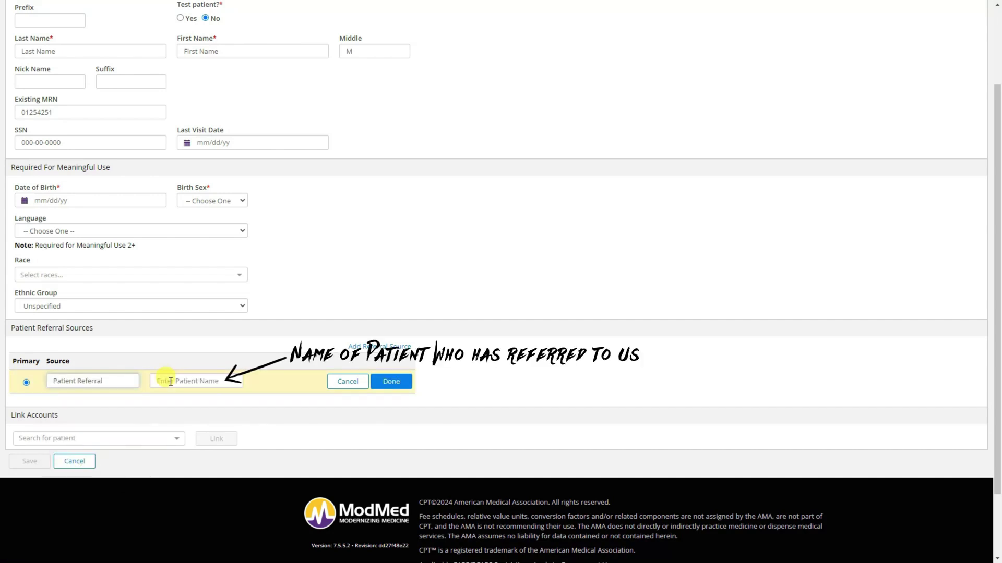
{"action": "left_click", "coordinate": [105, 380]}
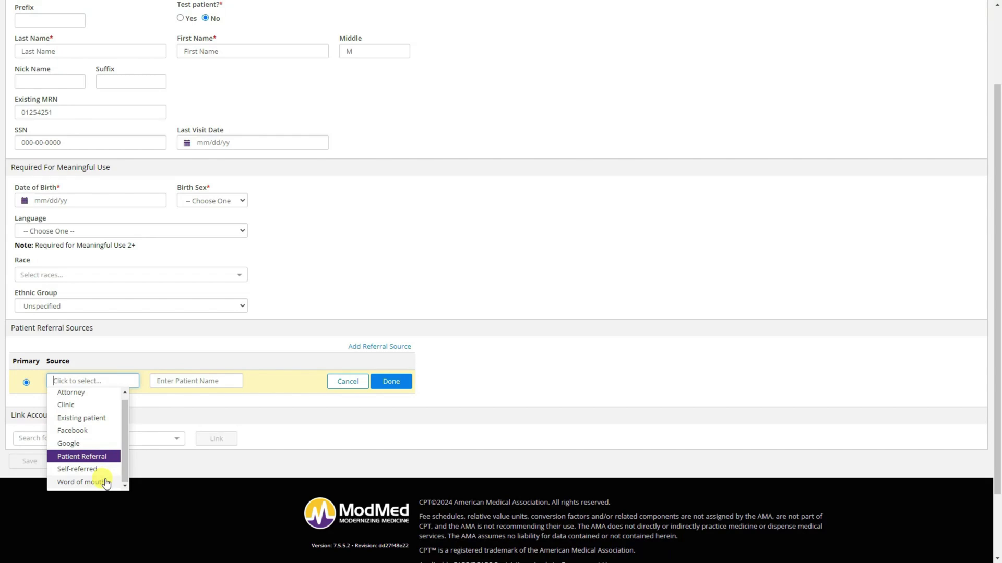
{"action": "left_click", "coordinate": [111, 358]}
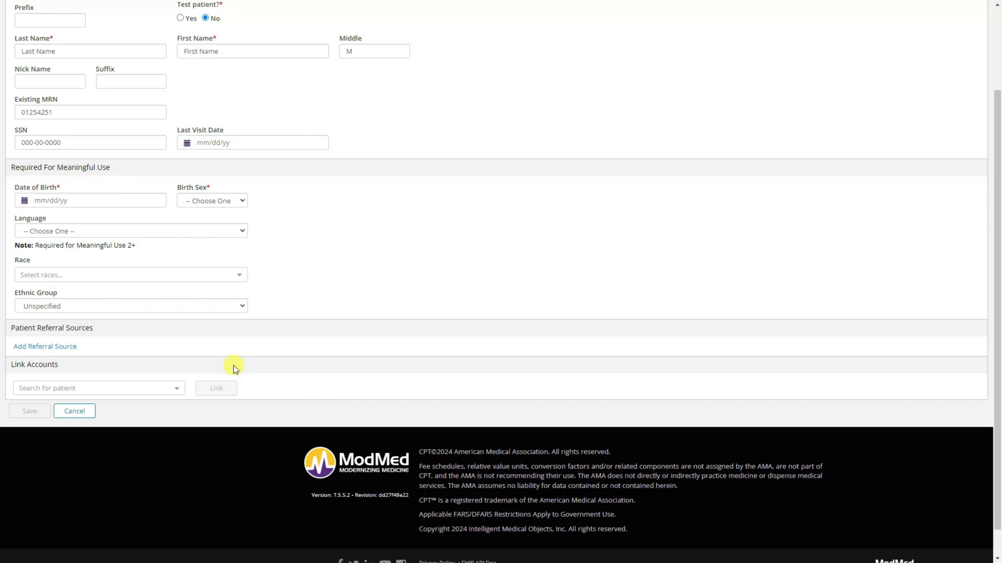
{"action": "left_click", "coordinate": [176, 391]}
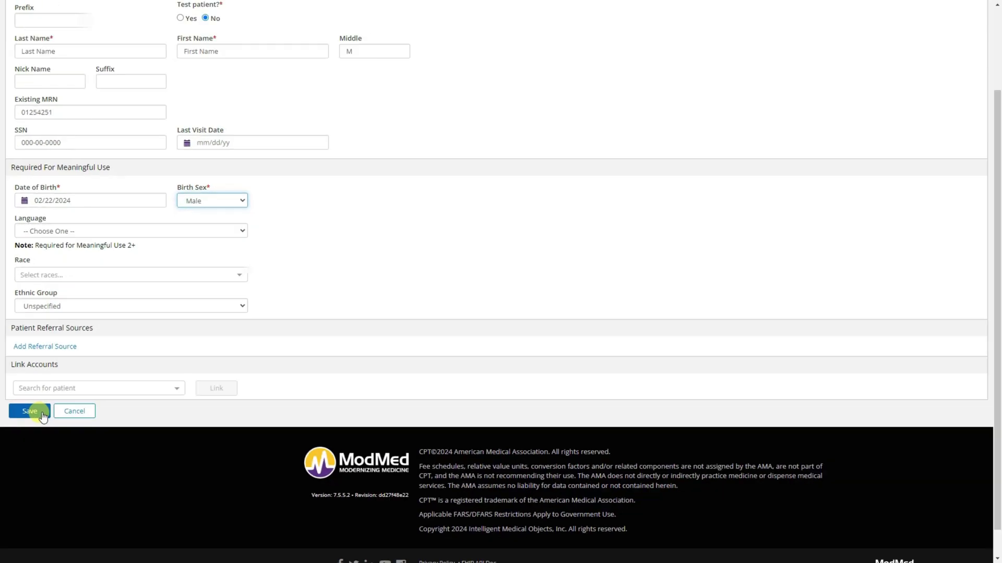
{"action": "left_click", "coordinate": [78, 434]}
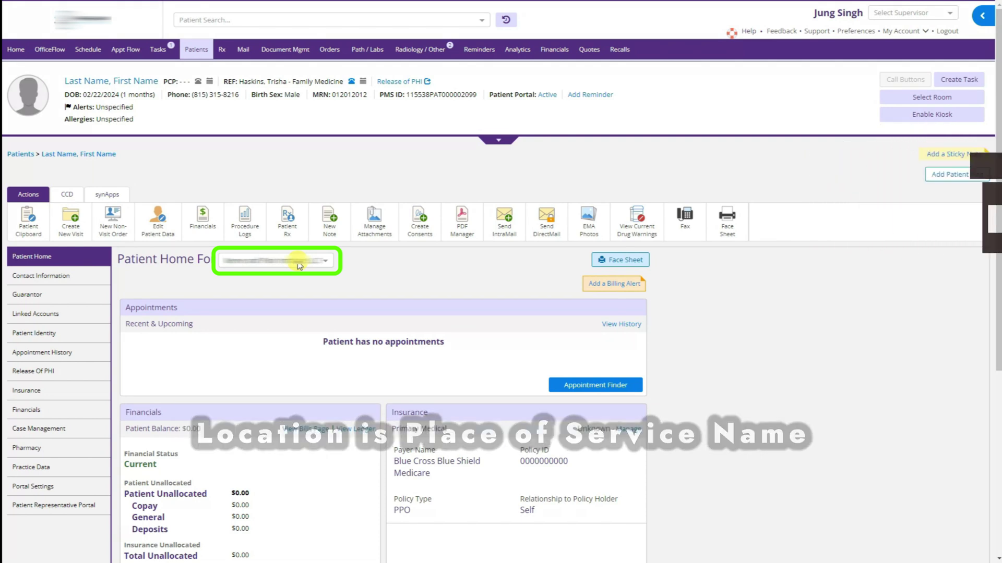
{"action": "left_click", "coordinate": [299, 265]}
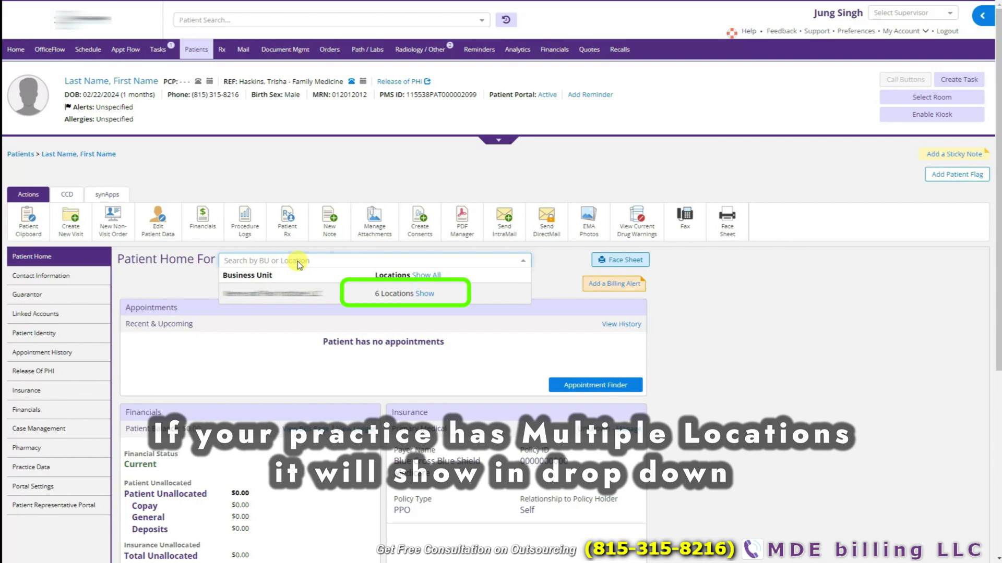
{"action": "scroll", "coordinate": [660, 277], "scroll_direction": "down", "scroll_amount": 3}
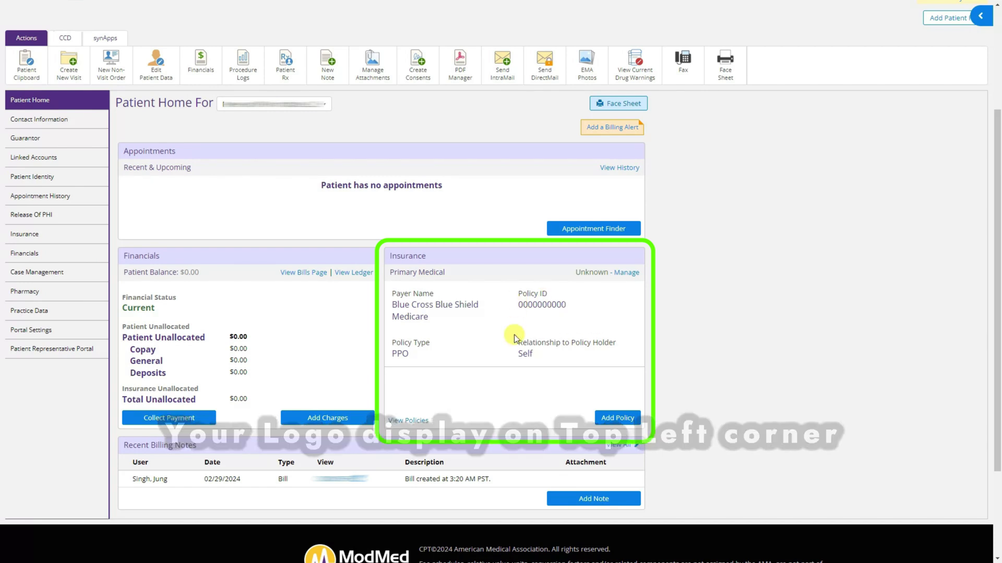
{"action": "scroll", "coordinate": [717, 319], "scroll_direction": "down", "scroll_amount": 1}
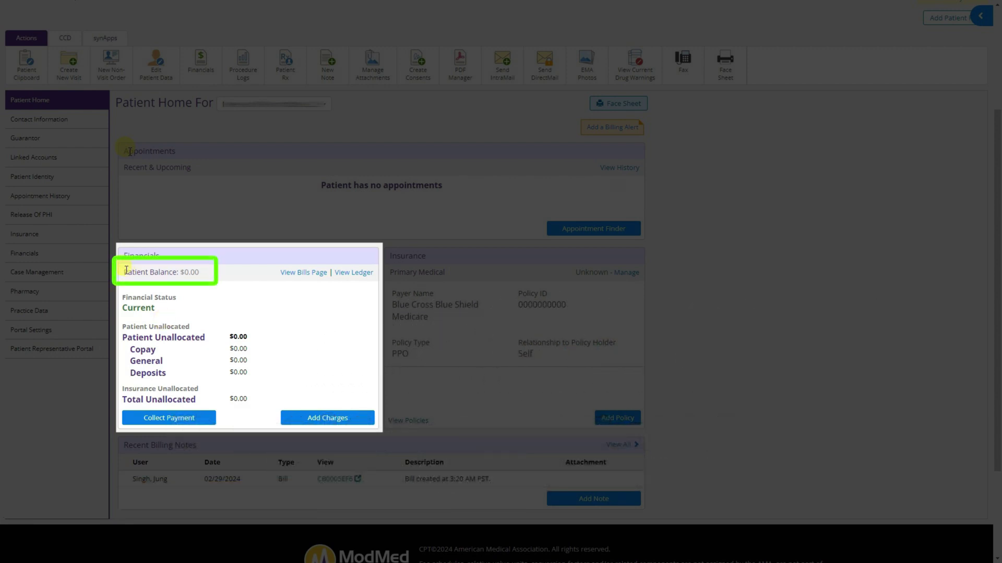
{"action": "left_click_drag", "start_coordinate": [124, 271], "coordinate": [198, 274]}
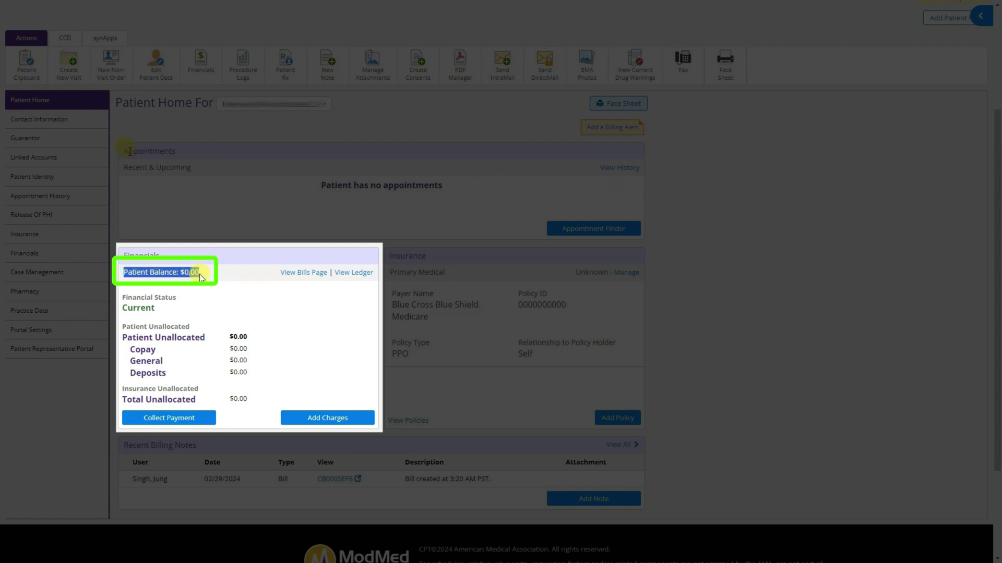
{"action": "left_click", "coordinate": [199, 273]}
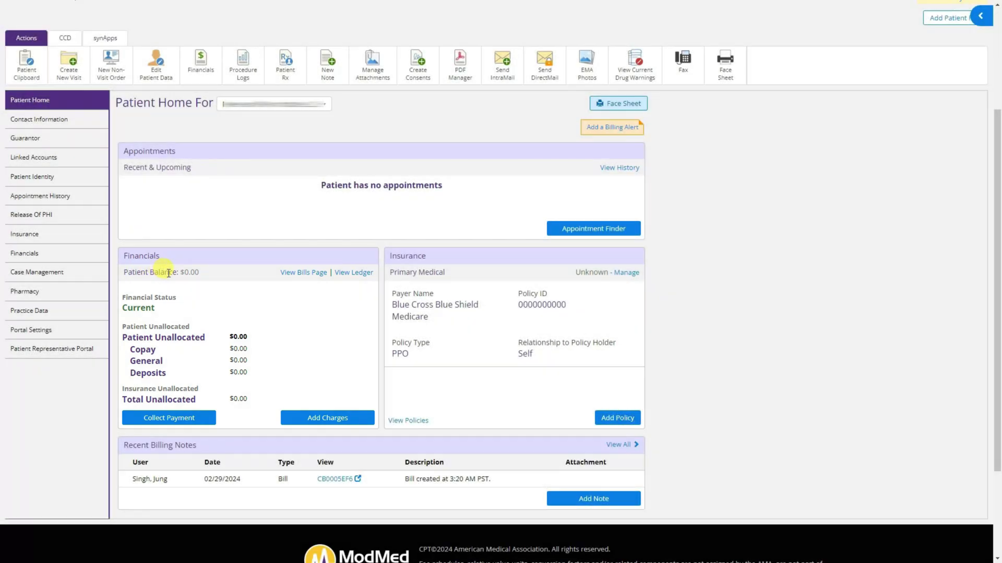
{"action": "scroll", "coordinate": [386, 365], "scroll_direction": "down", "scroll_amount": 1}
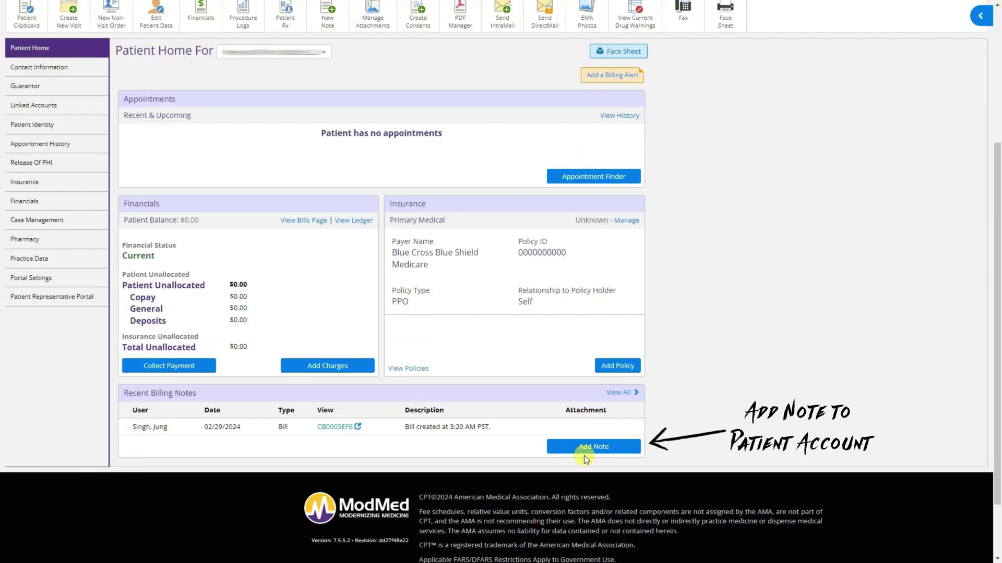
{"action": "scroll", "coordinate": [647, 427], "scroll_direction": "up", "scroll_amount": 1}
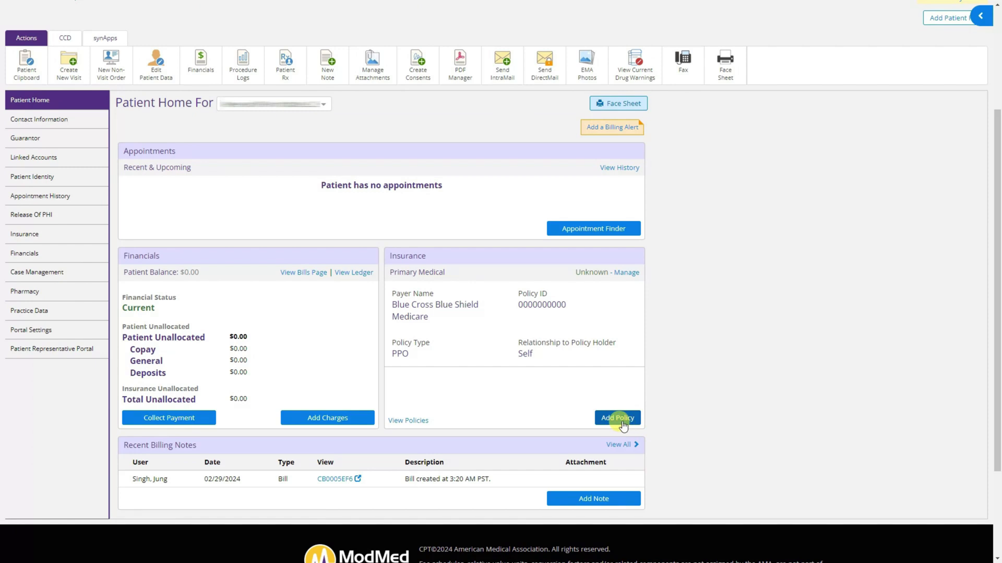
{"action": "scroll", "coordinate": [694, 368], "scroll_direction": "up", "scroll_amount": 3}
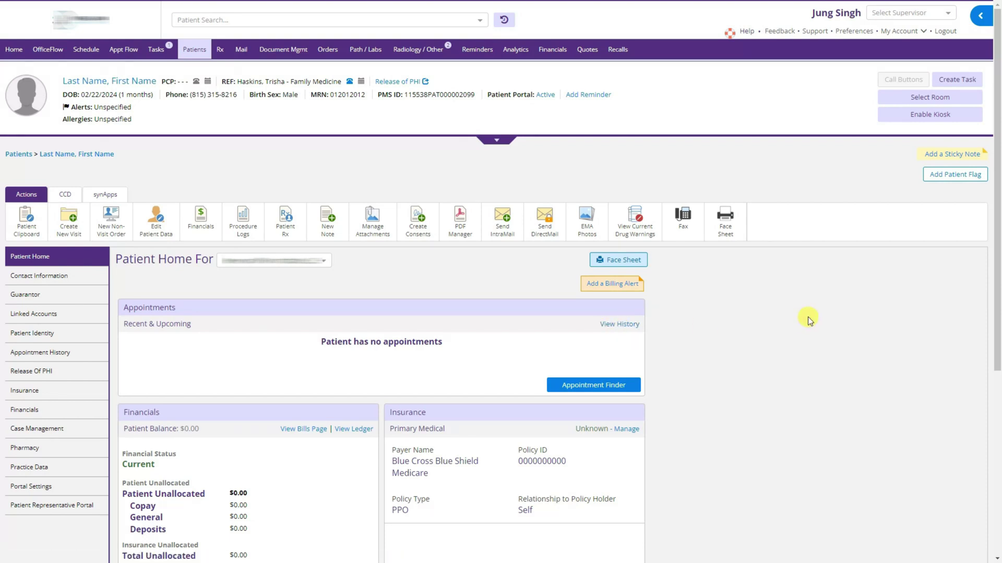
Open Contact Information, review the Marital Status options (Unspecified), and scroll to Current Address
{"action": "left_click", "coordinate": [36, 274]}
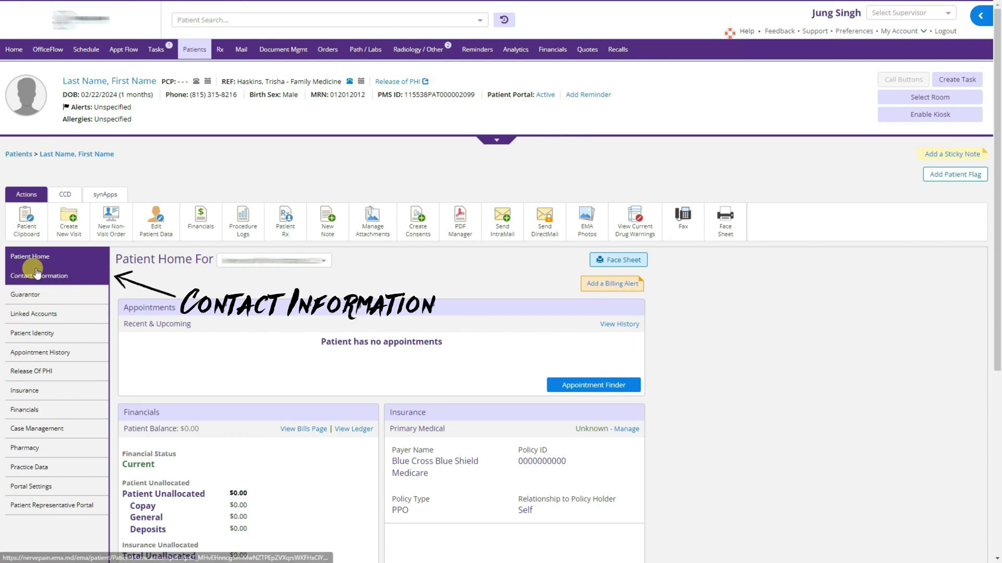
{"action": "scroll", "coordinate": [784, 322], "scroll_direction": "down", "scroll_amount": 1}
{"action": "scroll", "coordinate": [784, 324], "scroll_direction": "down", "scroll_amount": 1}
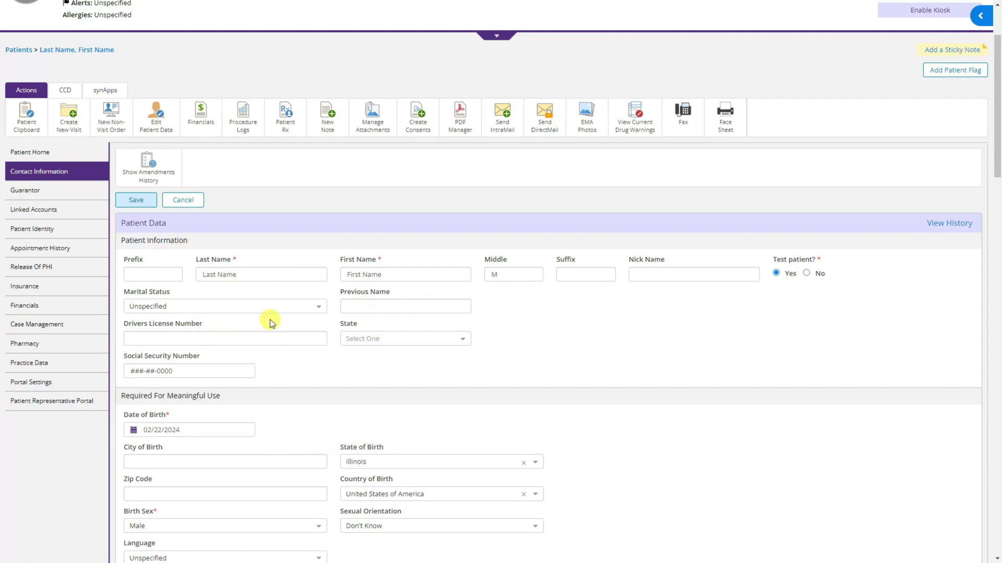
{"action": "left_click", "coordinate": [267, 305]}
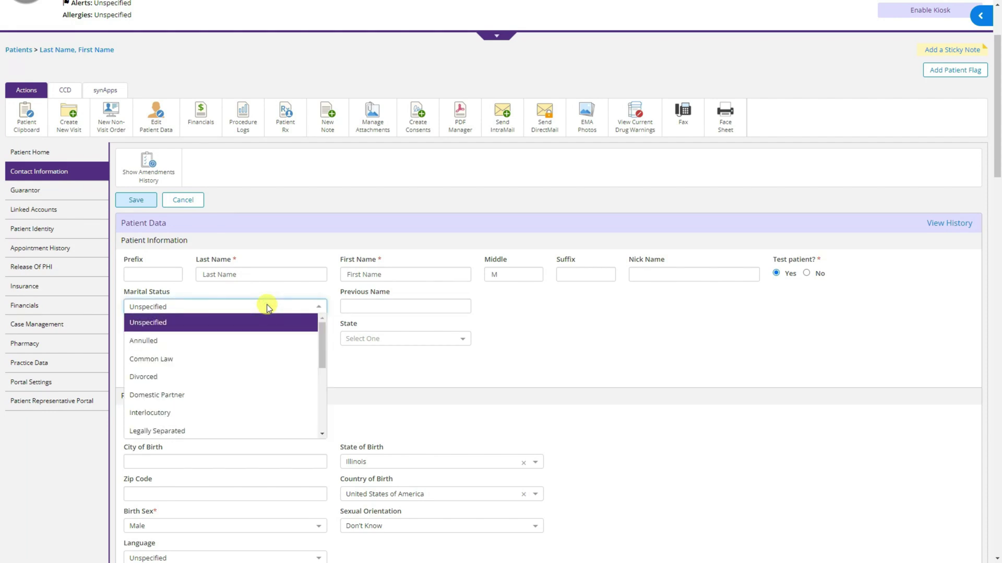
{"action": "scroll", "coordinate": [347, 309], "scroll_direction": "down", "scroll_amount": 3}
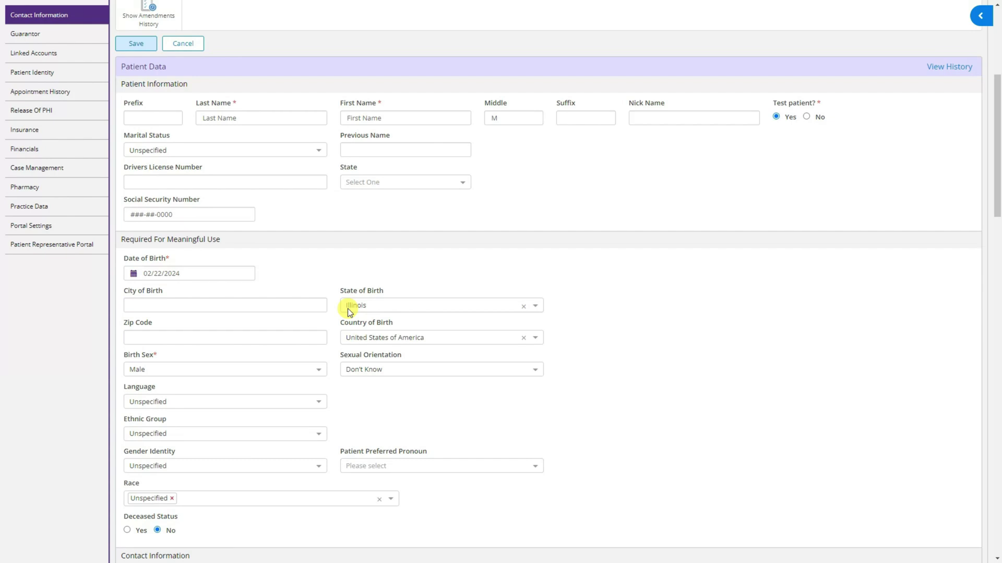
{"action": "scroll", "coordinate": [347, 308], "scroll_direction": "down", "scroll_amount": 8}
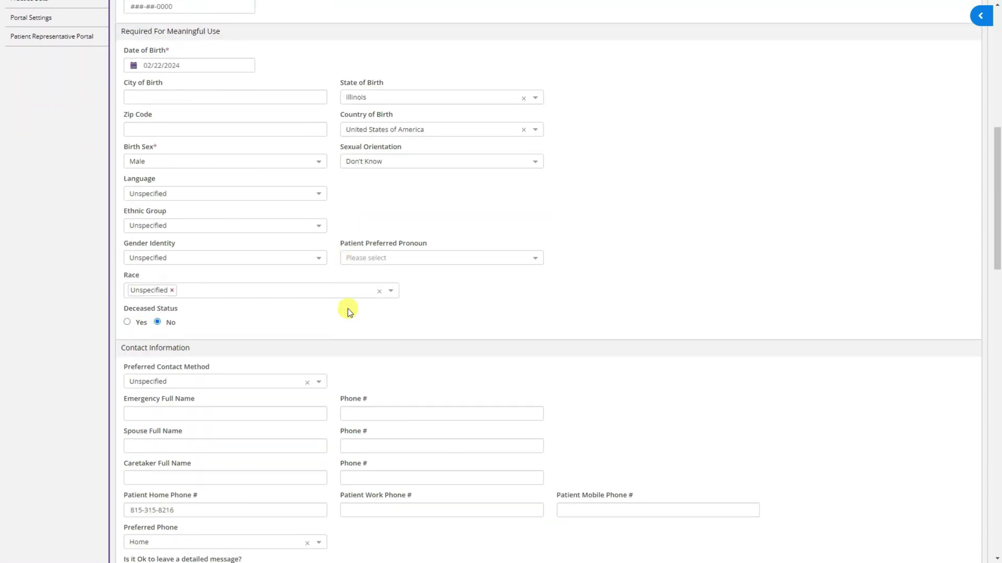
{"action": "scroll", "coordinate": [347, 309], "scroll_direction": "down", "scroll_amount": 3}
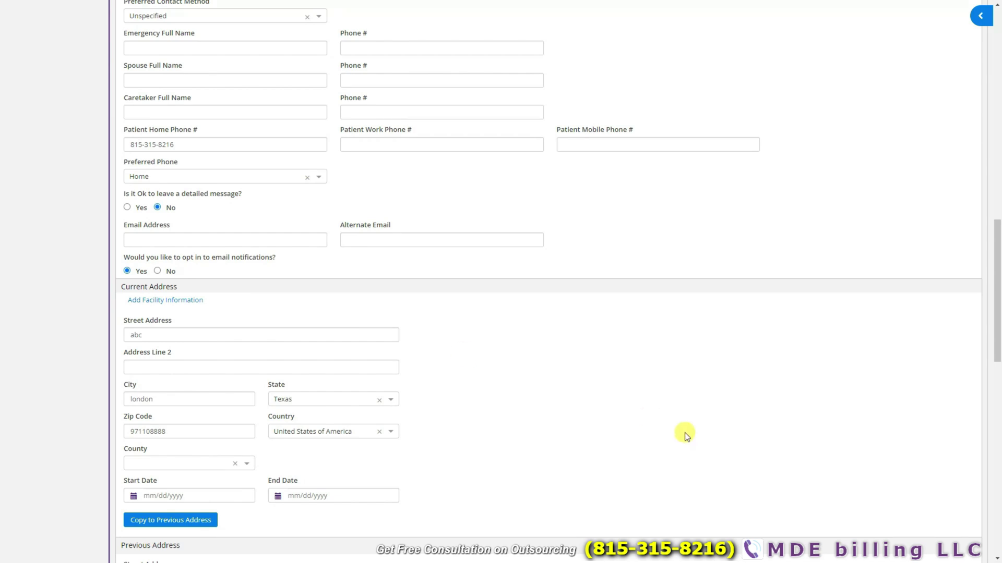
{"action": "scroll", "coordinate": [617, 414], "scroll_direction": "down", "scroll_amount": 4}
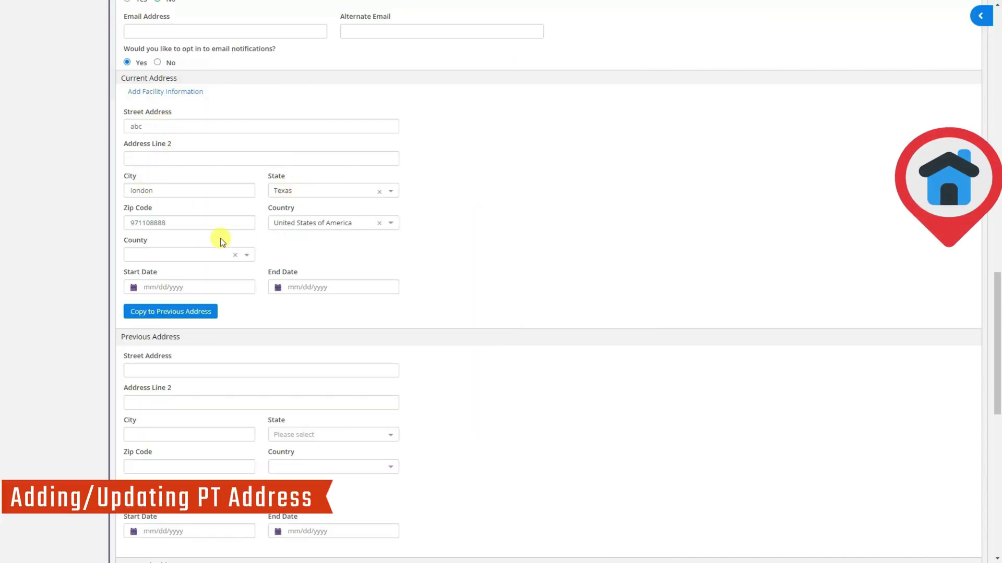
{"action": "left_click", "coordinate": [188, 284]}
{"action": "left_click", "coordinate": [303, 290]}
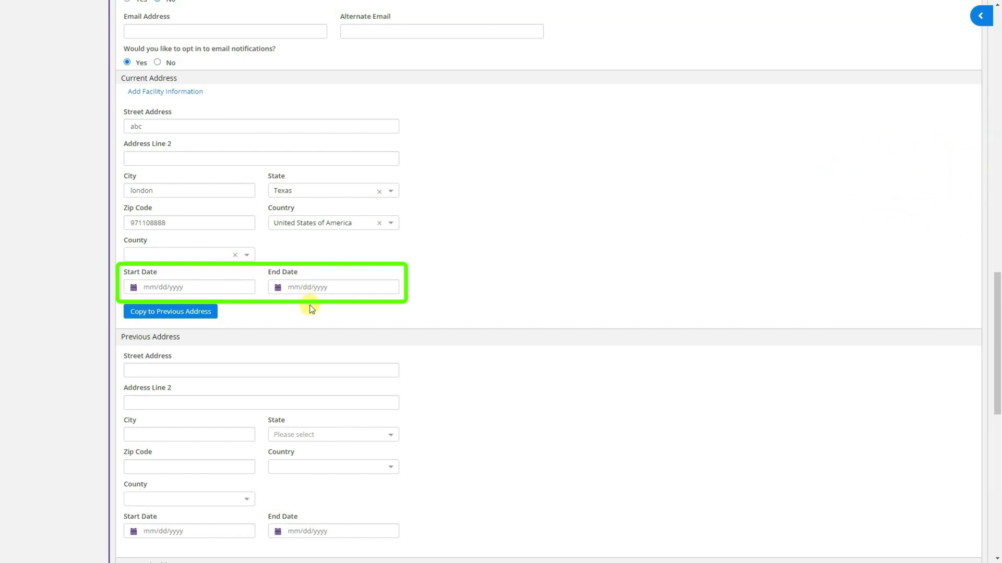
{"action": "scroll", "coordinate": [421, 308], "scroll_direction": "down", "scroll_amount": 1}
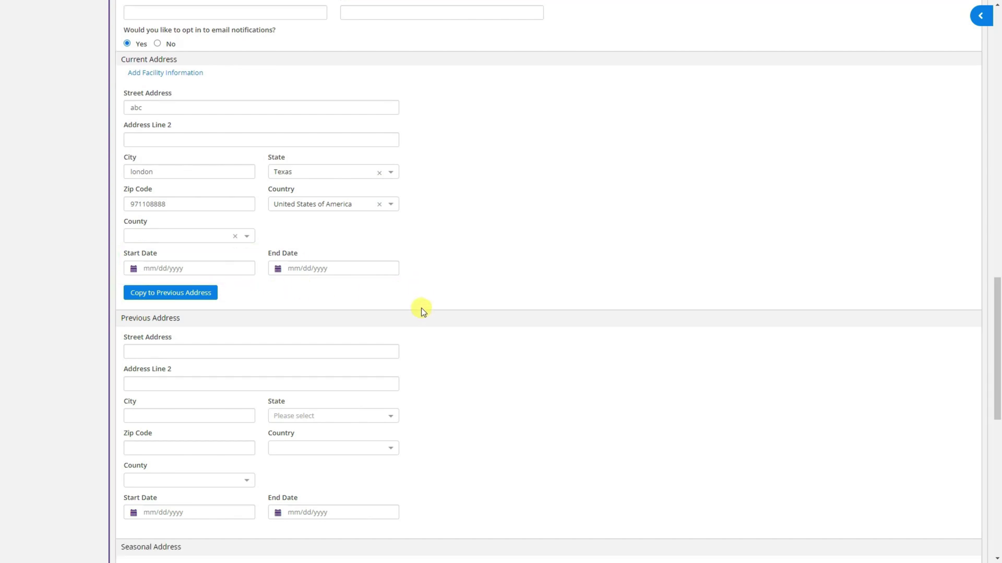
{"action": "scroll", "coordinate": [422, 309], "scroll_direction": "down", "scroll_amount": 2}
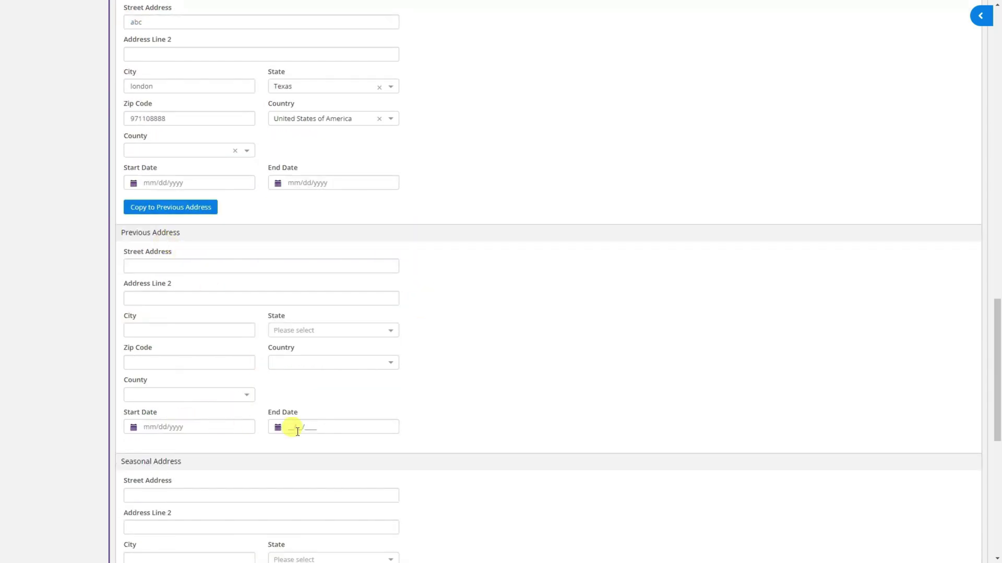
{"action": "scroll", "coordinate": [417, 402], "scroll_direction": "down", "scroll_amount": 3}
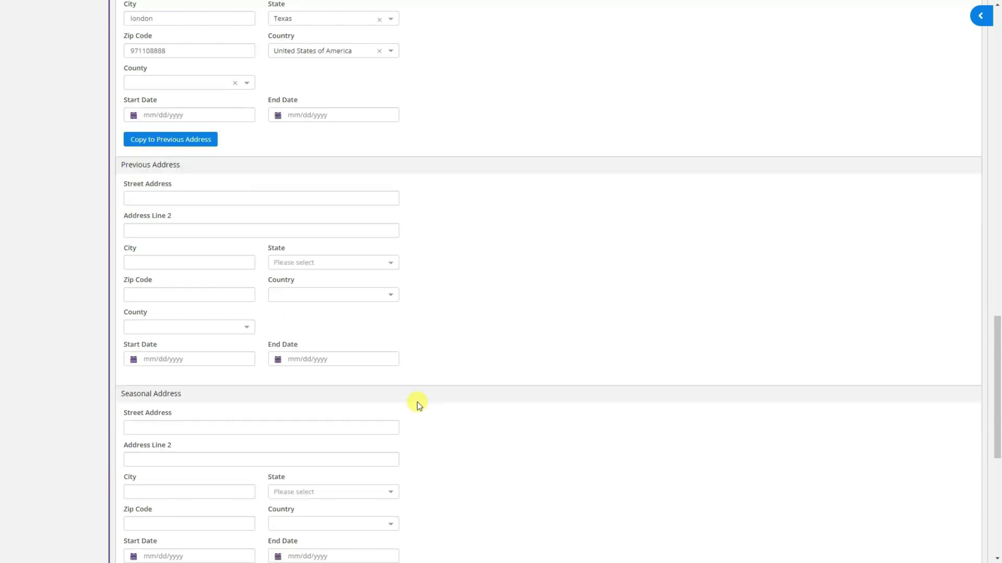
{"action": "scroll", "coordinate": [417, 402], "scroll_direction": "down", "scroll_amount": 4}
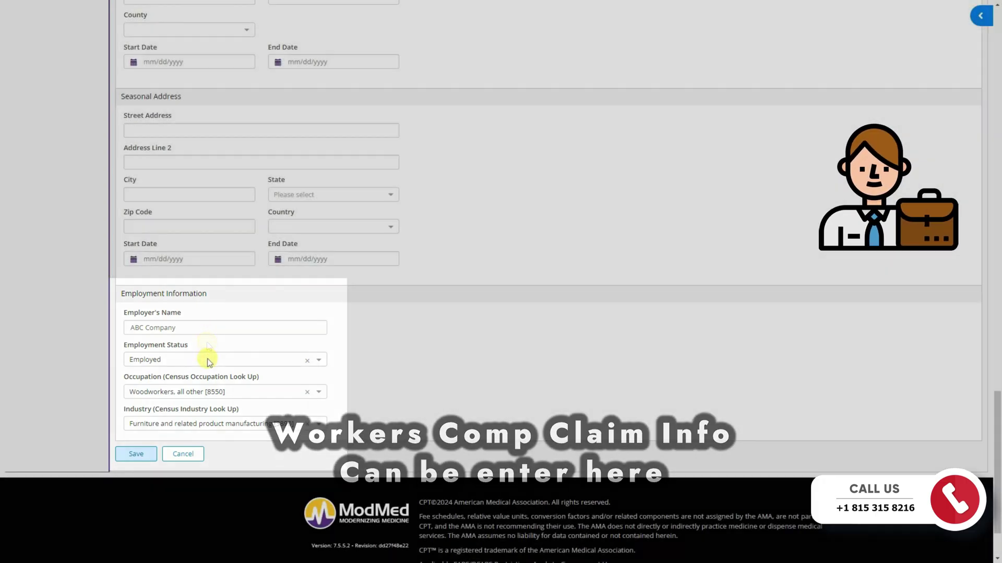
Keep Employed, 'Woodworkers, all other' and furniture manufacturing industry, then save the employment details
{"action": "left_click", "coordinate": [208, 358]}
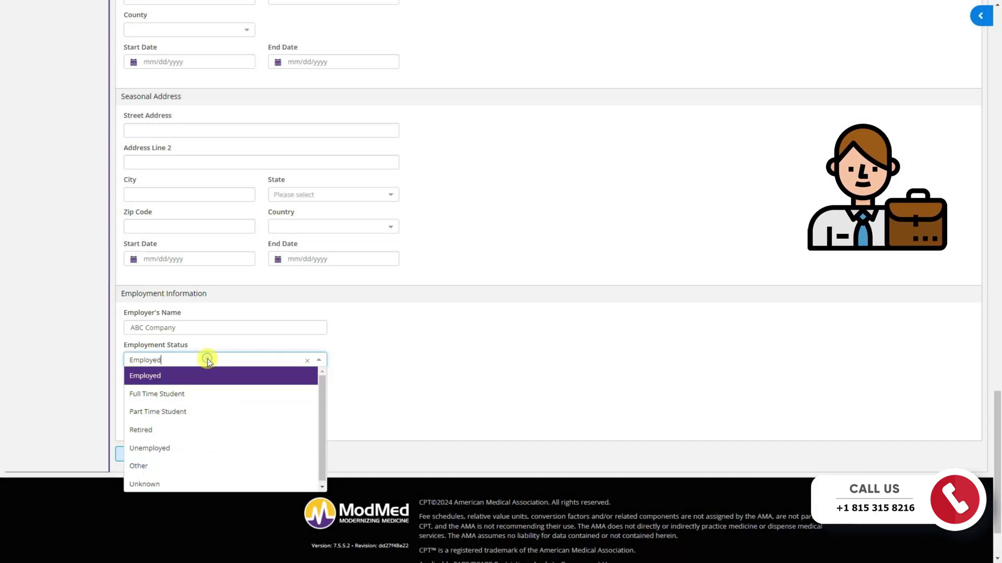
{"action": "left_click", "coordinate": [374, 362]}
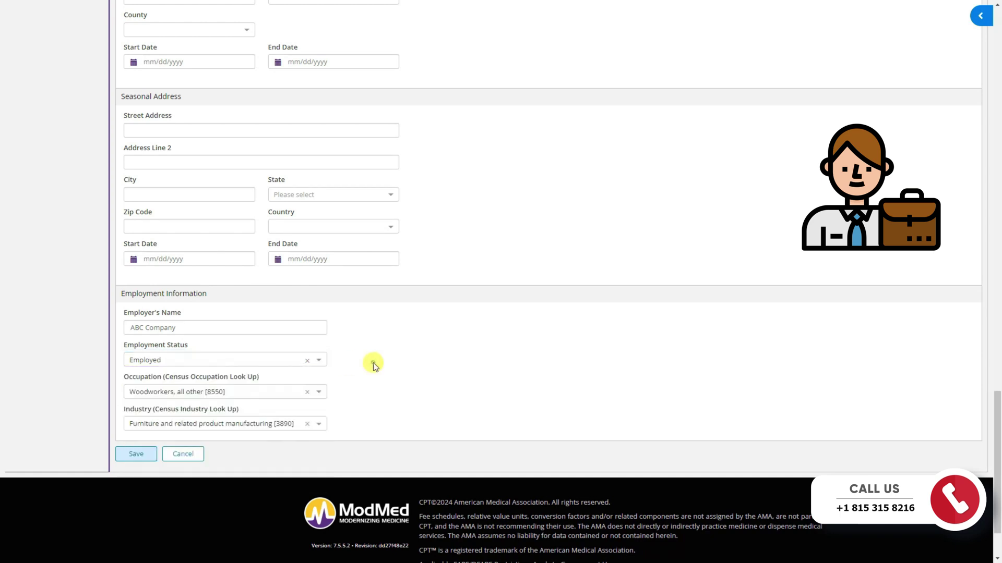
{"action": "left_click", "coordinate": [267, 392]}
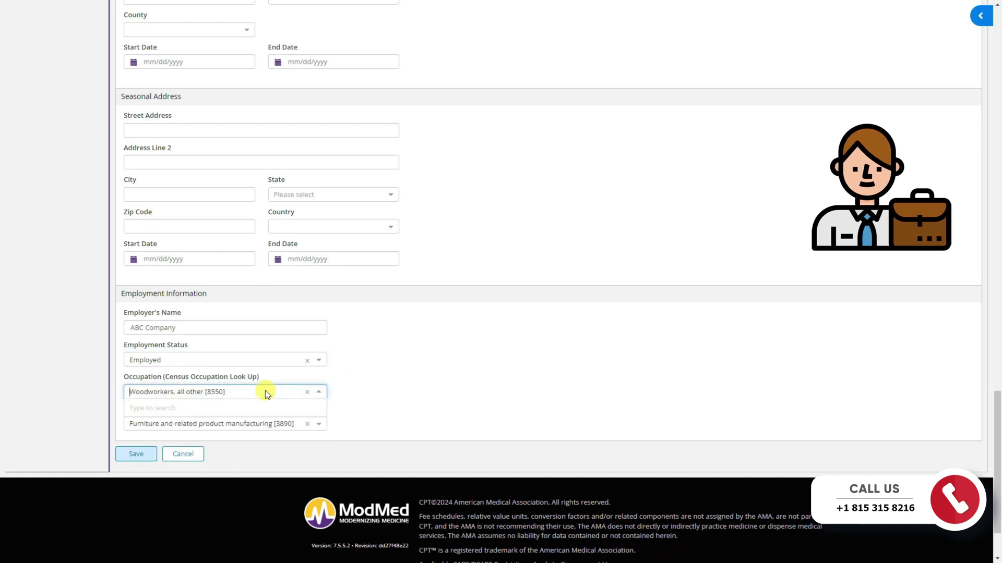
{"action": "left_click", "coordinate": [195, 394]}
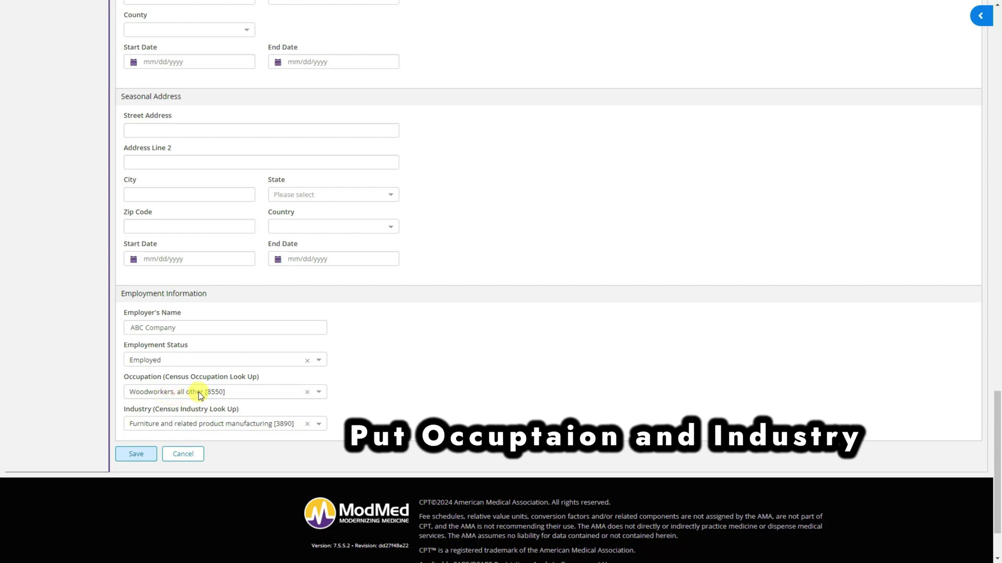
{"action": "left_click", "coordinate": [221, 423]}
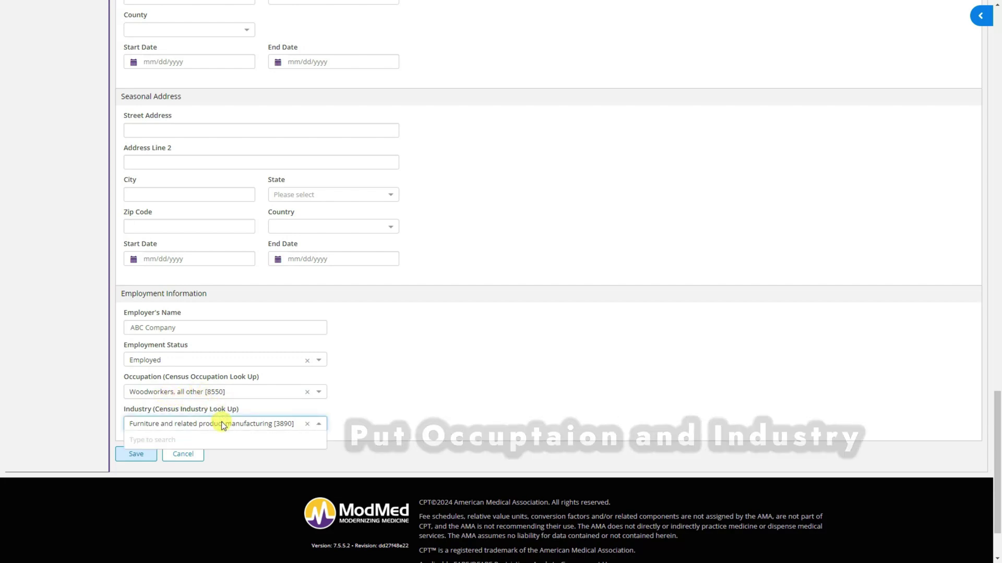
{"action": "left_click", "coordinate": [386, 407]}
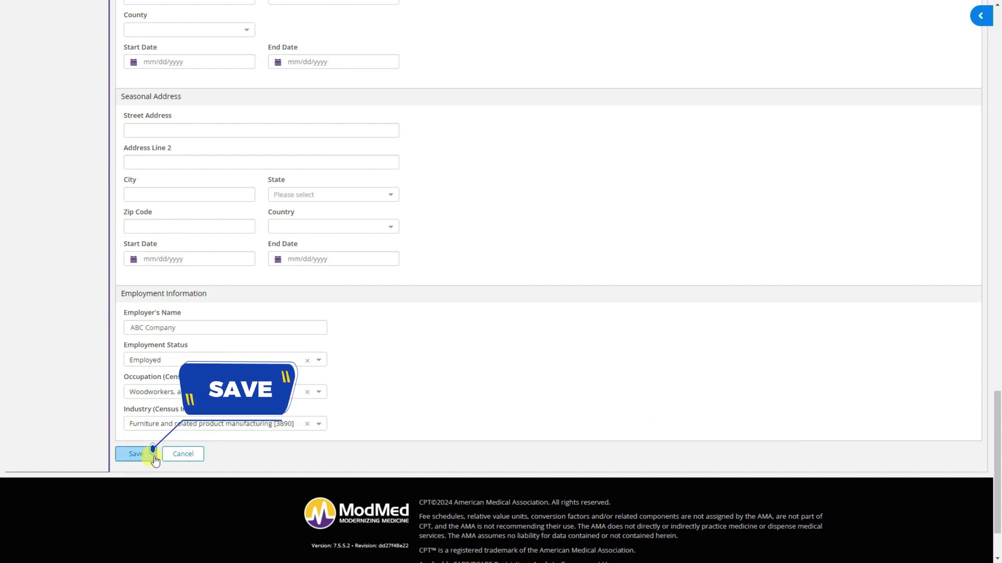
{"action": "left_click", "coordinate": [152, 455]}
{"action": "scroll", "coordinate": [558, 418], "scroll_direction": "up", "scroll_amount": 15}
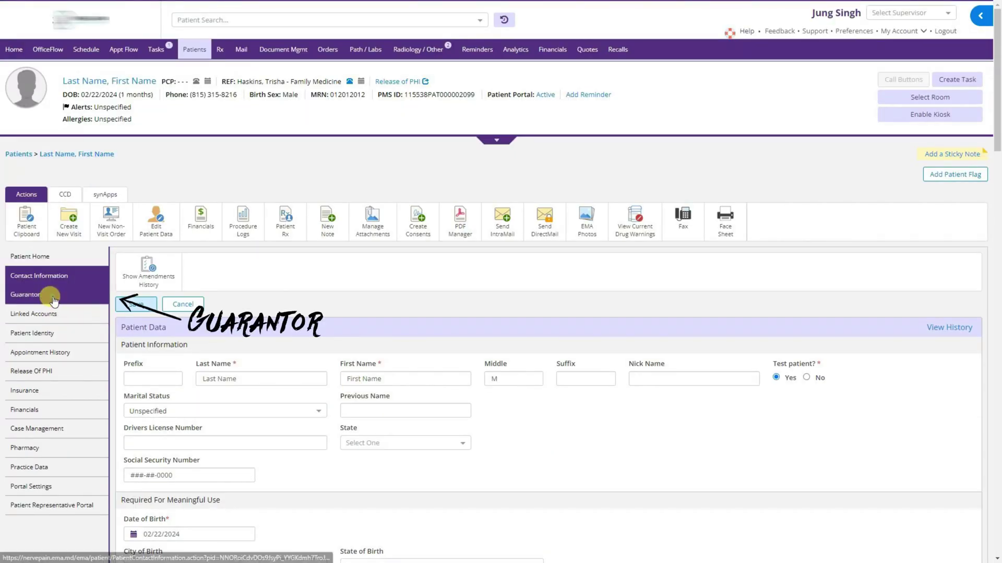
Set the patient's relationship to guarantor to Self and save the guarantor record
{"action": "left_click", "coordinate": [54, 301]}
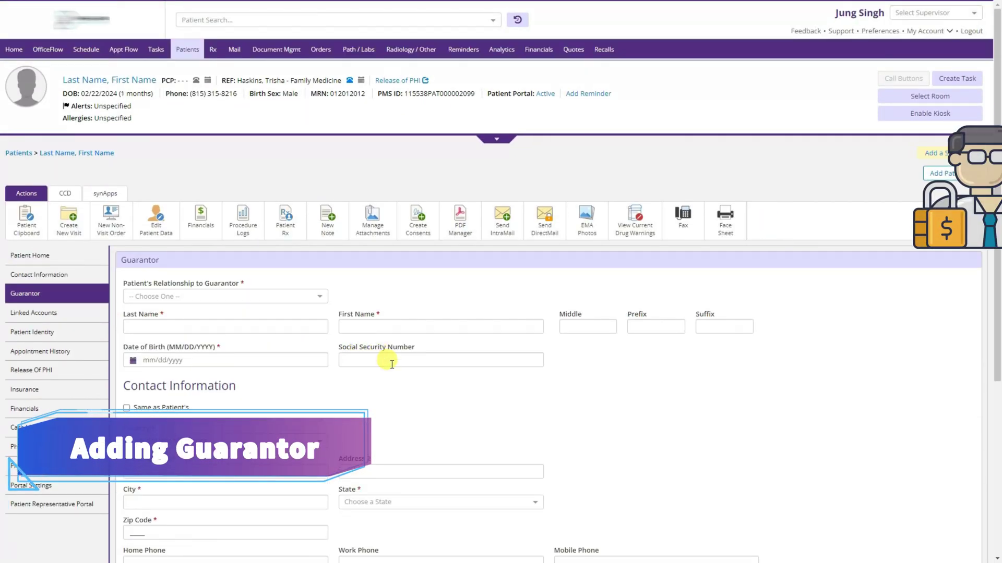
{"action": "scroll", "coordinate": [392, 364], "scroll_direction": "down", "scroll_amount": 3}
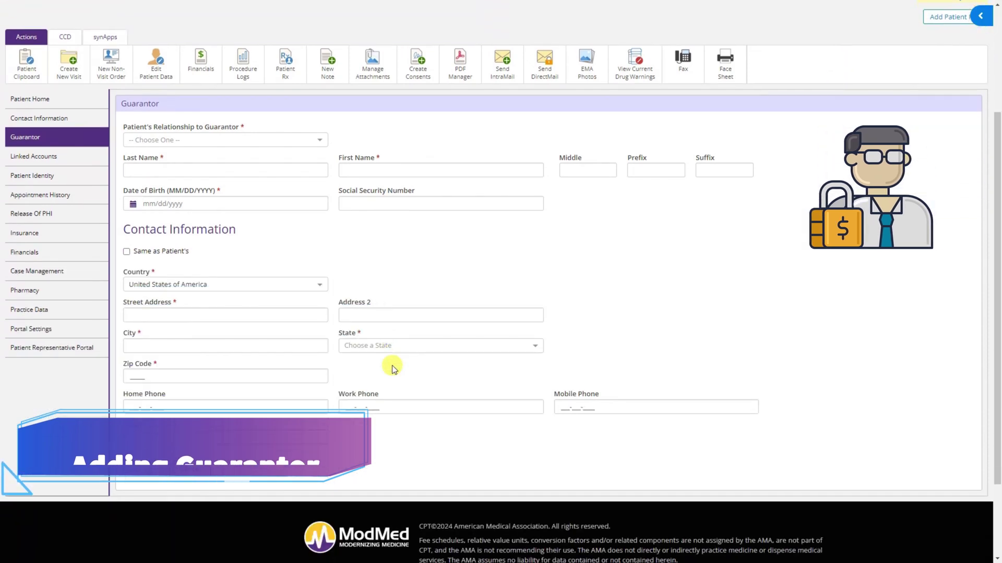
{"action": "left_click", "coordinate": [127, 252]}
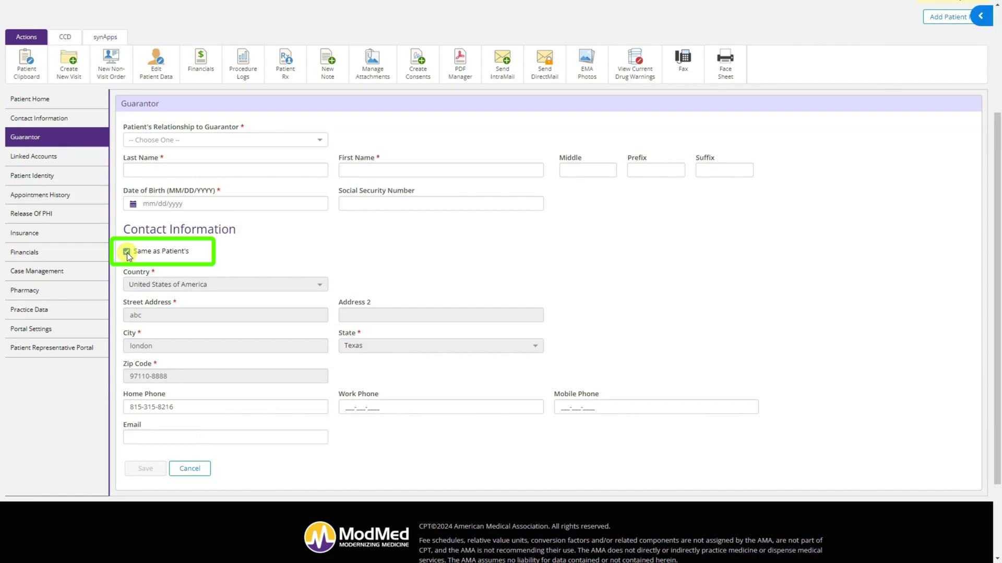
{"action": "left_click", "coordinate": [127, 253]}
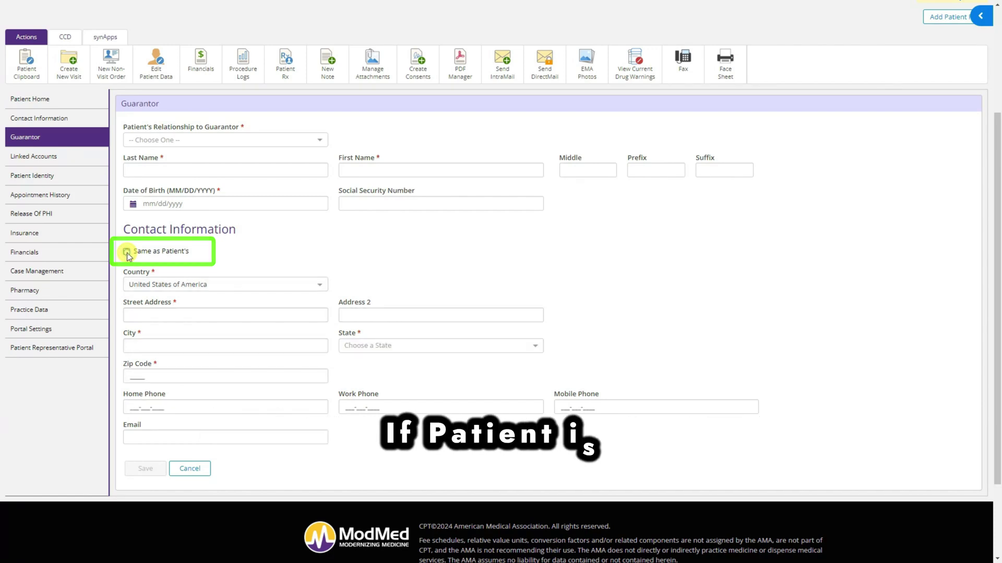
{"action": "left_click", "coordinate": [246, 140]}
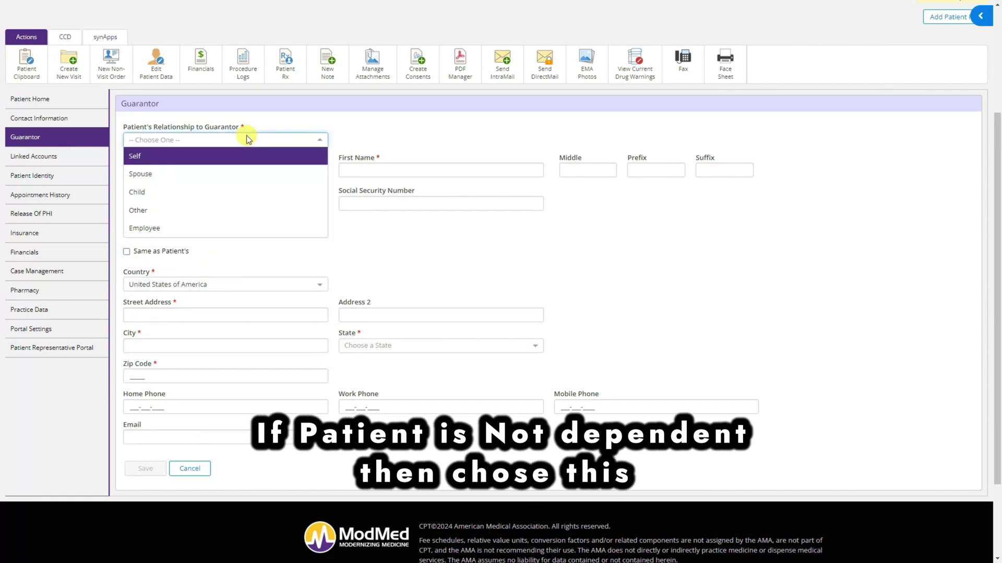
{"action": "left_click", "coordinate": [229, 157]}
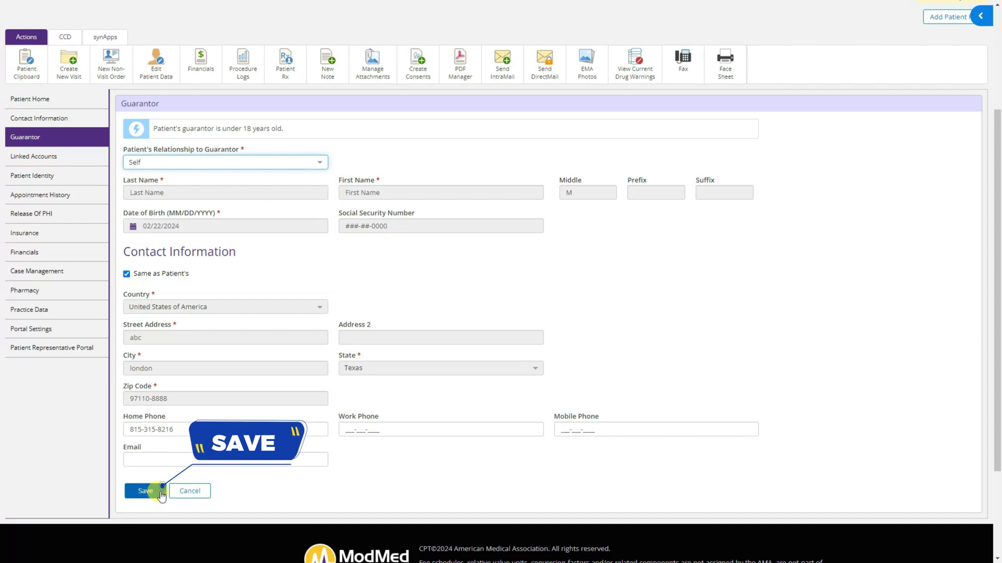
{"action": "left_click", "coordinate": [158, 493]}
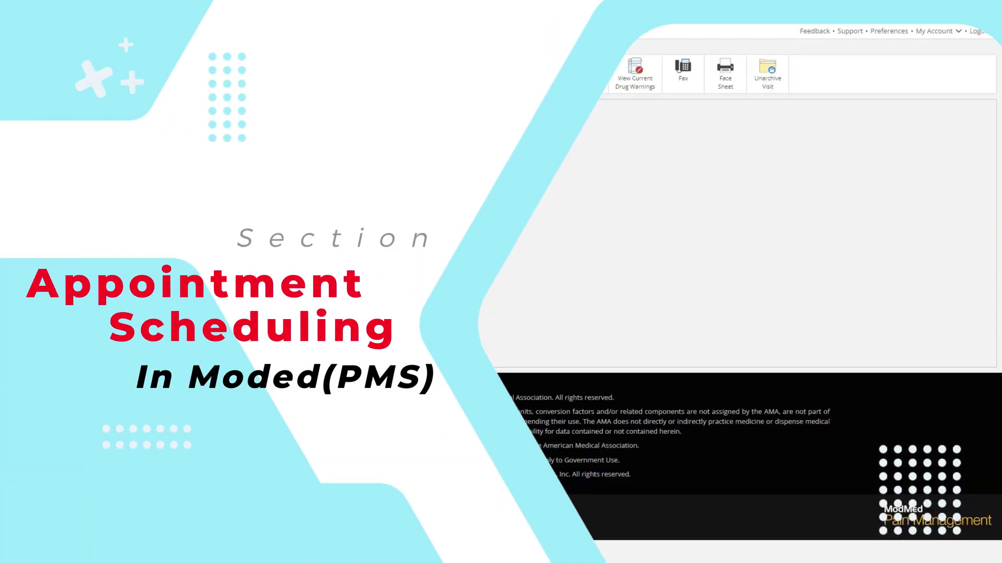
Scroll through Appointment History showing the one past New Patient visit on 3/3/2024
{"action": "scroll", "coordinate": [556, 339], "scroll_direction": "down", "scroll_amount": 2}
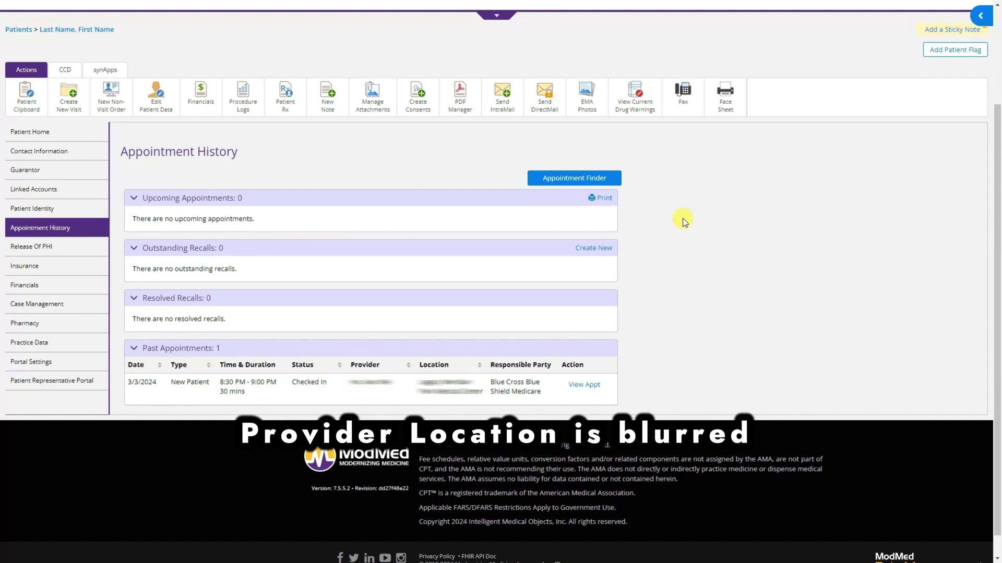
In Appointment Finder, set type New Patient, time Anytime, and scheduling First available
{"action": "left_click", "coordinate": [568, 180]}
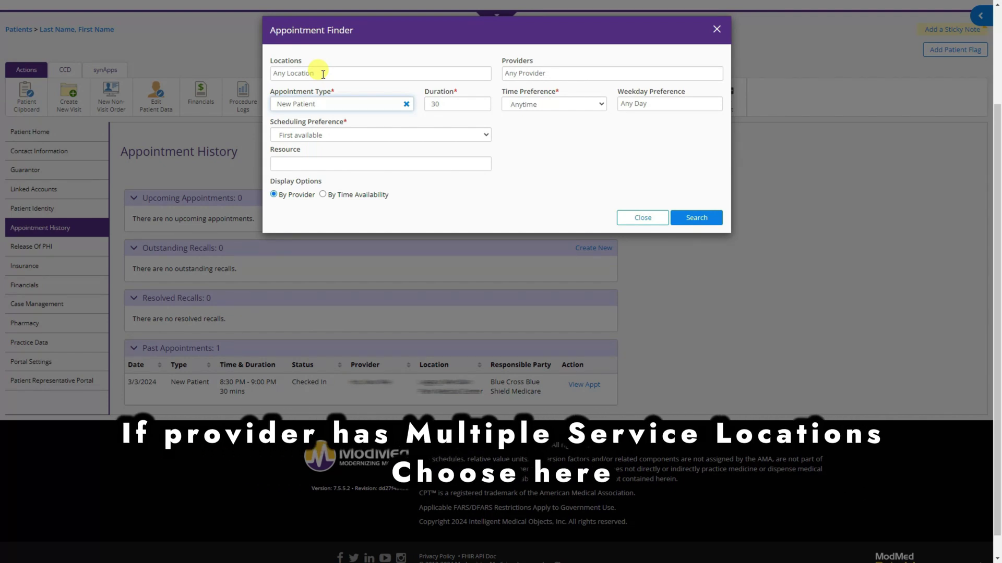
{"action": "left_click", "coordinate": [323, 74]}
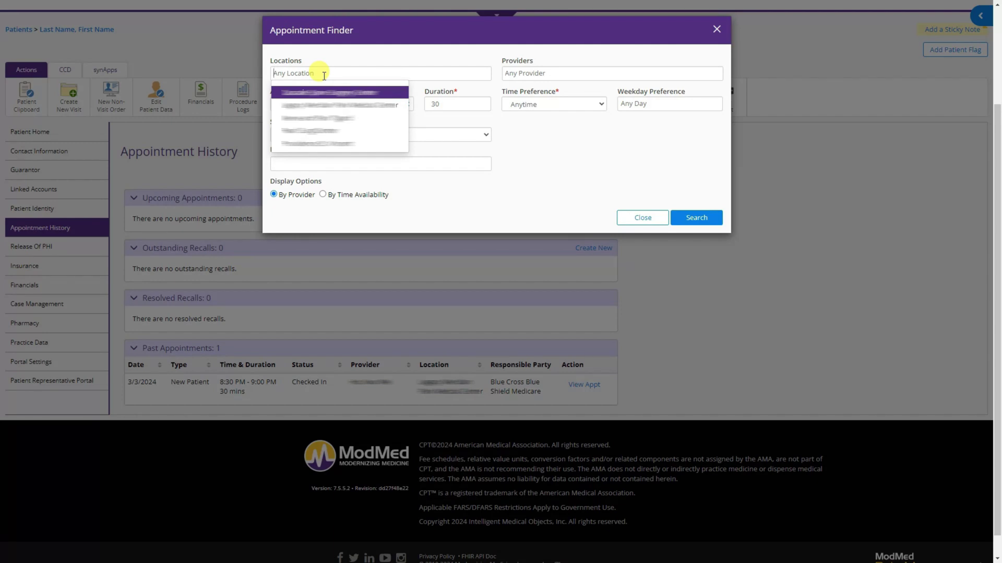
{"action": "left_click", "coordinate": [526, 71]}
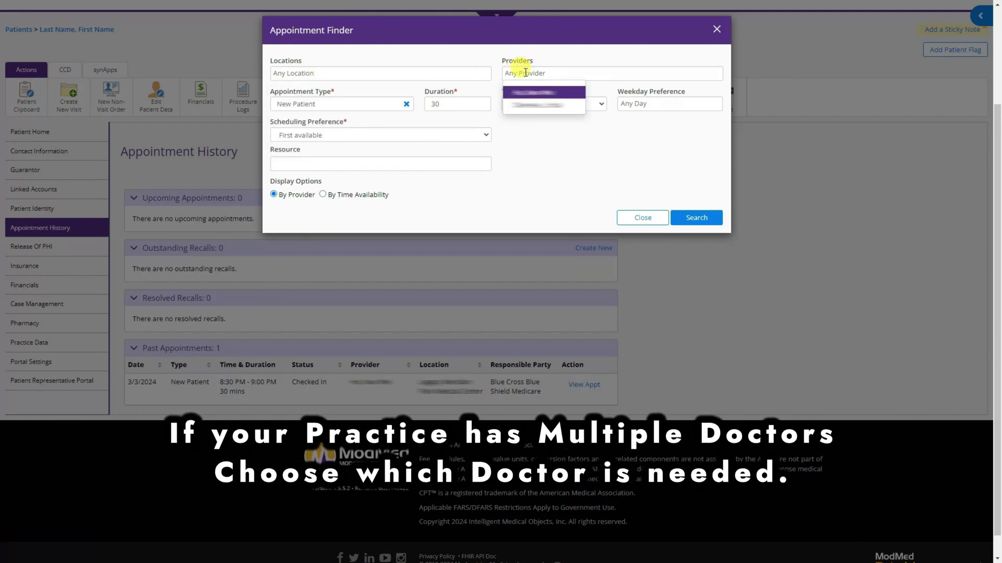
{"action": "left_click", "coordinate": [365, 103]}
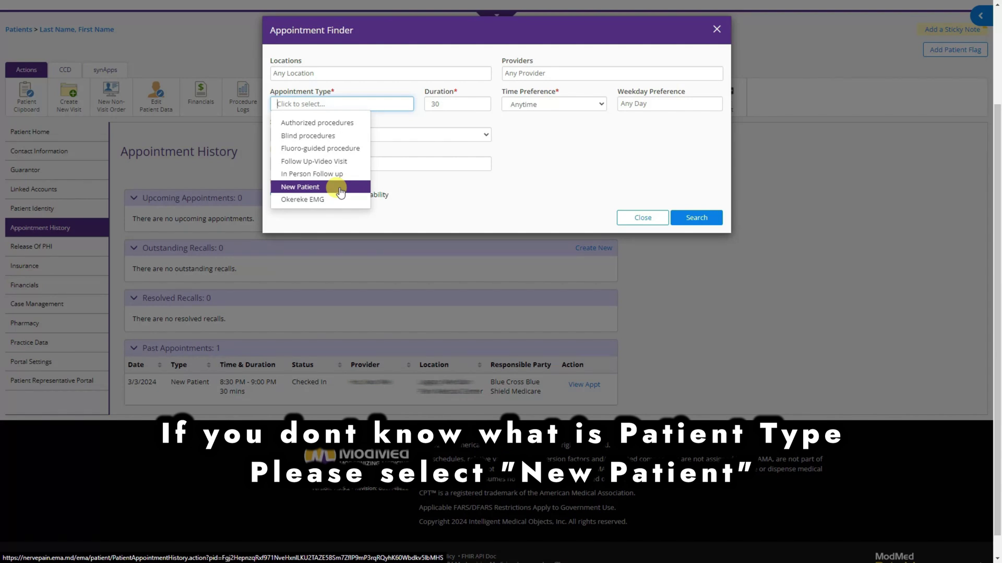
{"action": "left_click", "coordinate": [337, 189]}
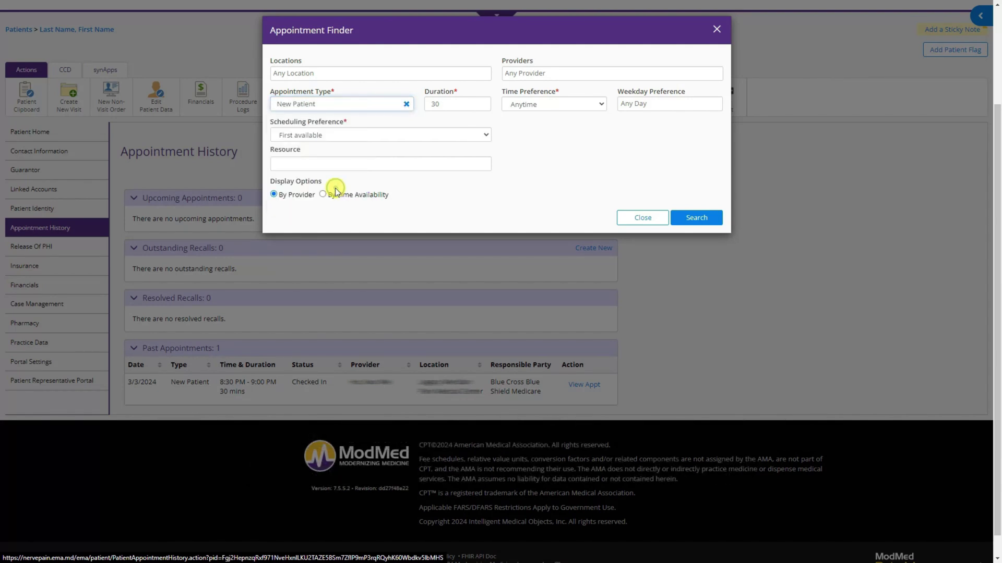
{"action": "left_click", "coordinate": [544, 103]}
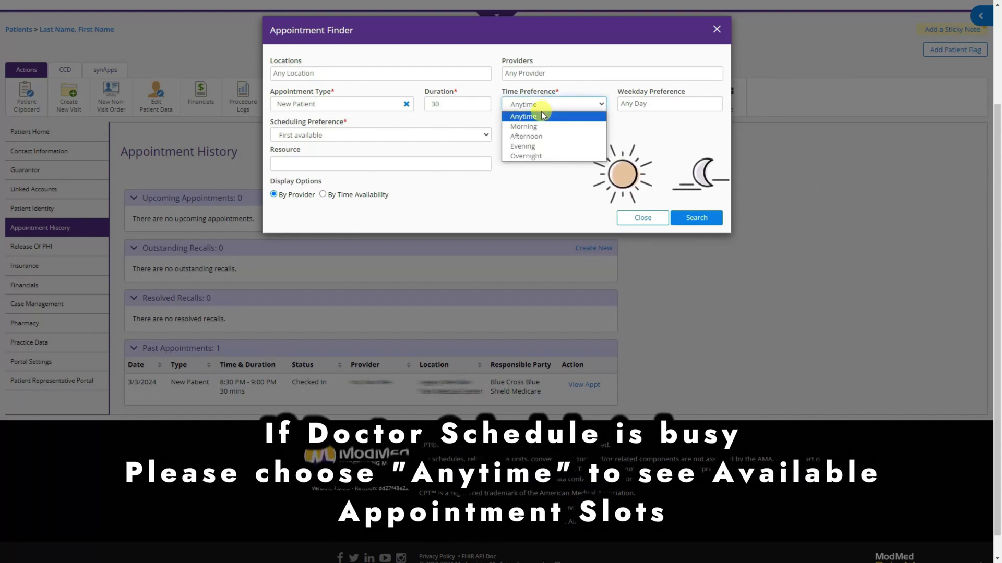
{"action": "left_click", "coordinate": [523, 116]}
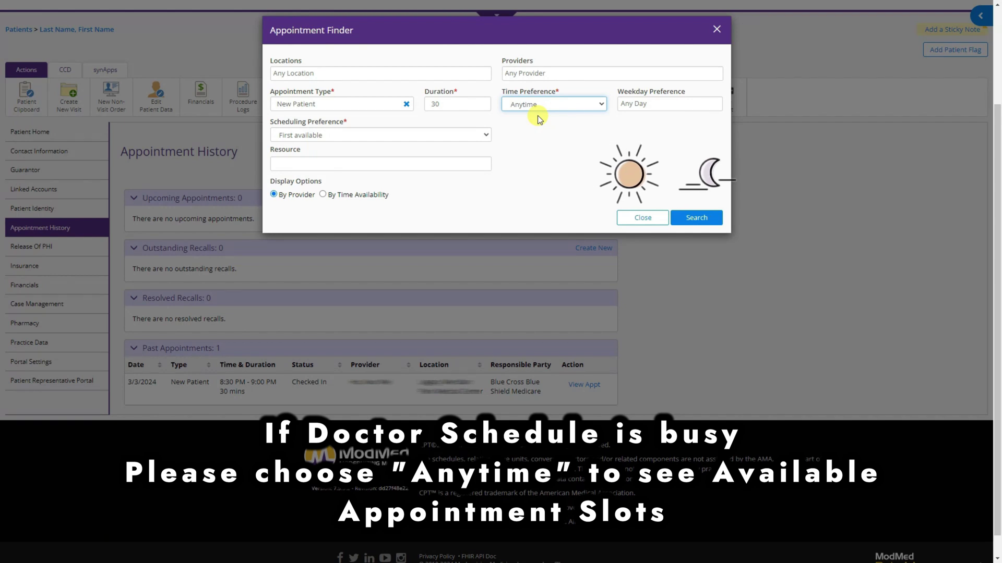
{"action": "left_click", "coordinate": [456, 134]}
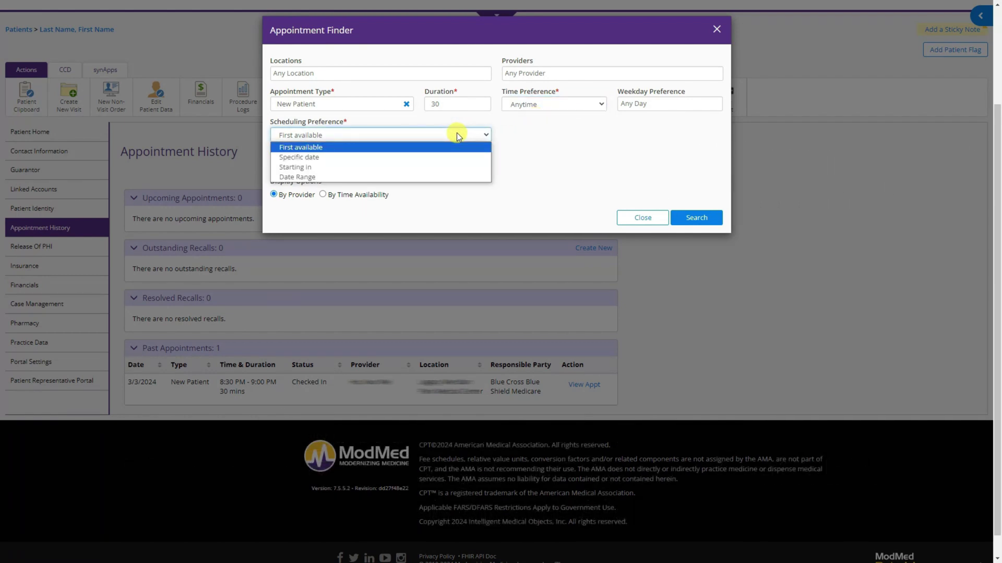
{"action": "left_click", "coordinate": [459, 135]}
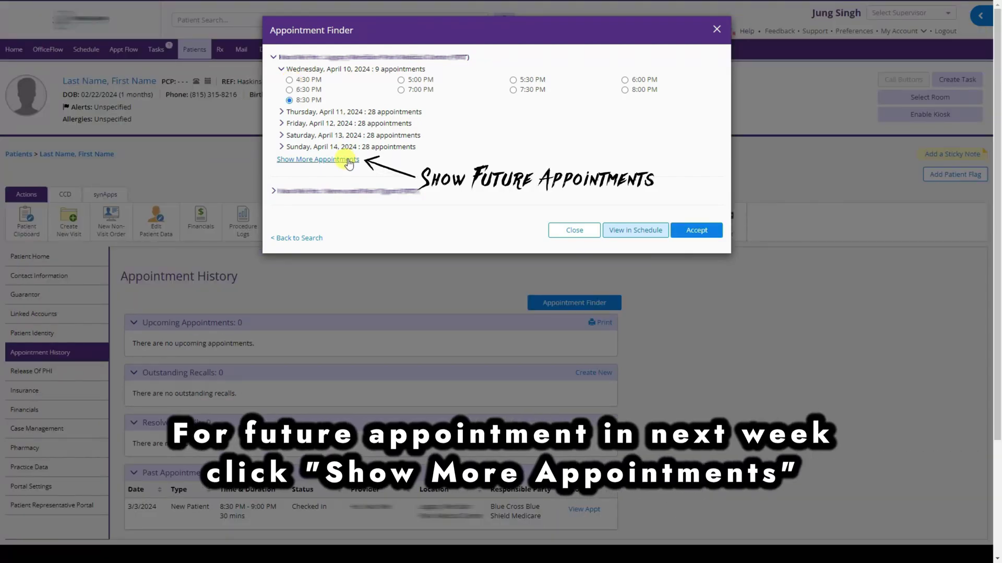
Show openings through April 19 and view Wednesday, April 10 on the schedule
{"action": "left_click", "coordinate": [348, 160]}
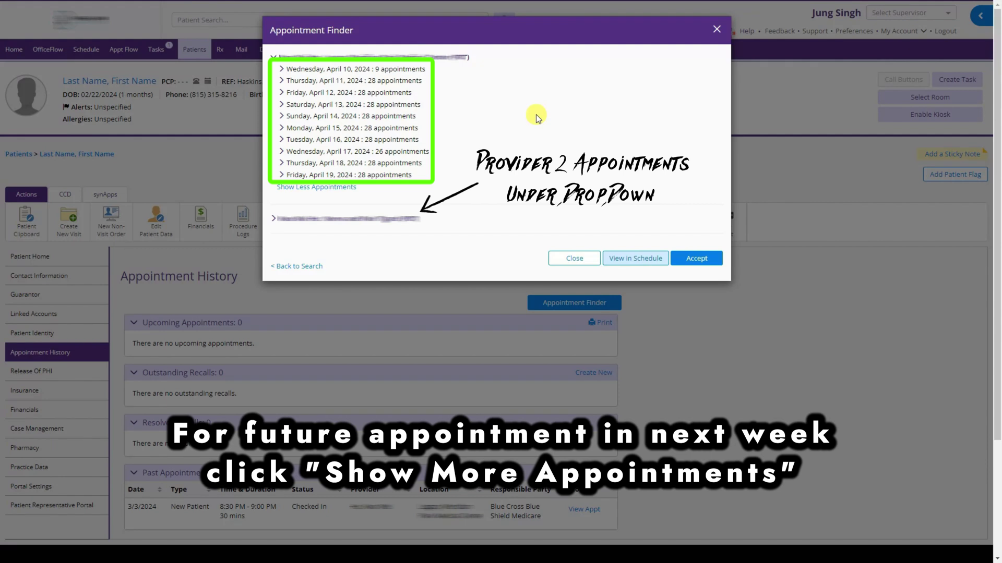
{"action": "left_click", "coordinate": [630, 261]}
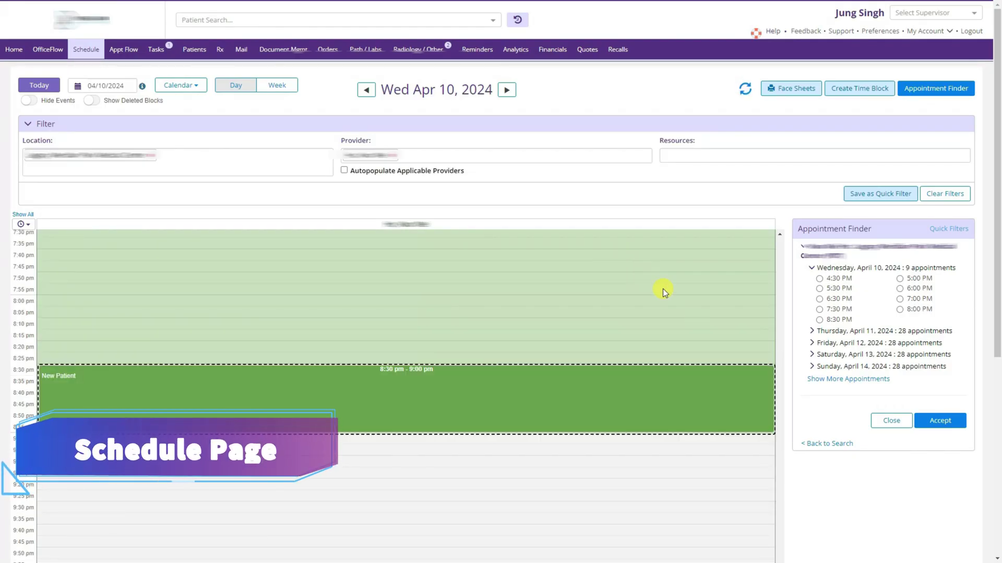
Pick the 8:30 pm New Patient opening on the April 10 schedule
{"action": "scroll", "coordinate": [702, 326], "scroll_direction": "down", "scroll_amount": 5}
{"action": "scroll", "coordinate": [728, 333], "scroll_direction": "up", "scroll_amount": 12}
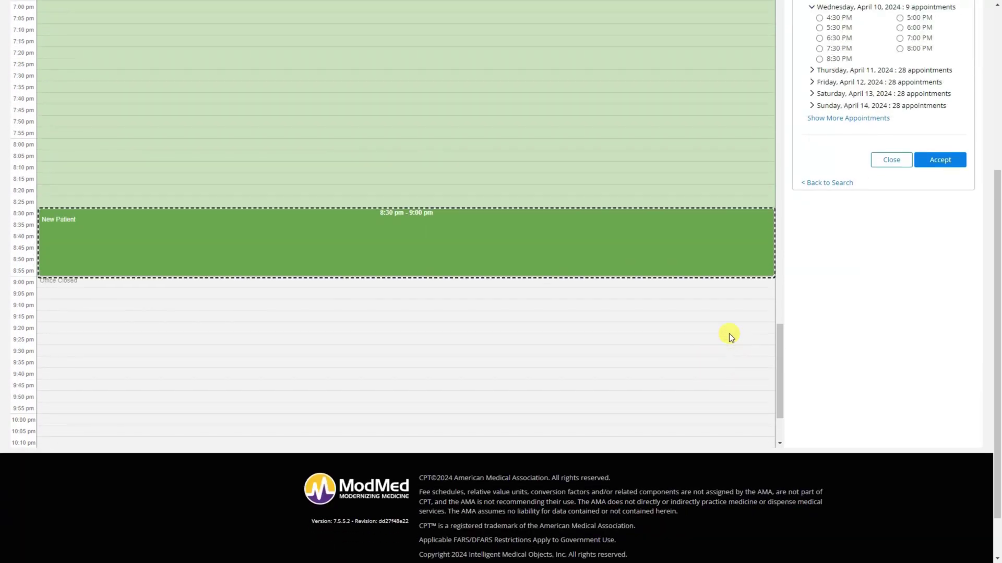
{"action": "scroll", "coordinate": [746, 305], "scroll_direction": "up", "scroll_amount": 3}
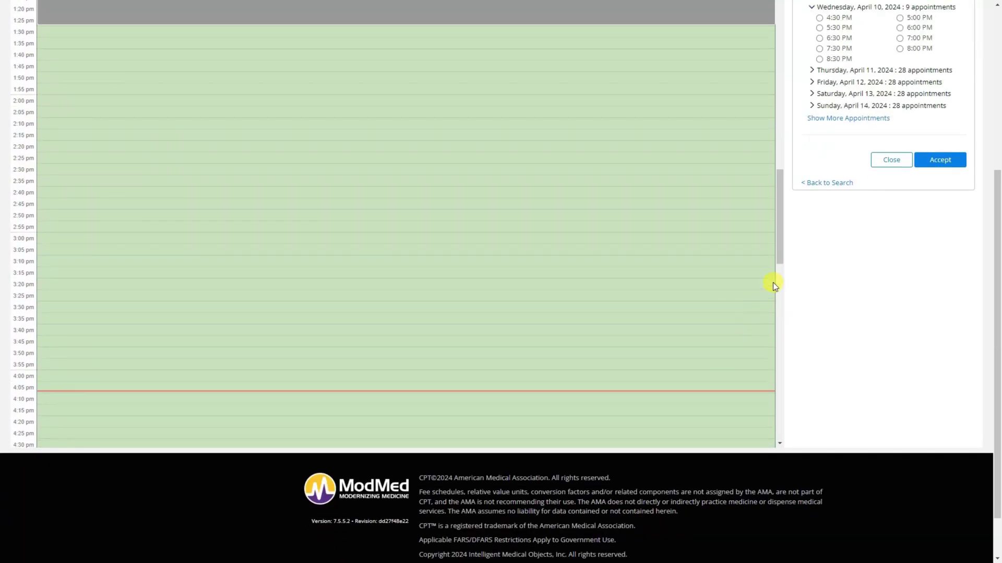
{"action": "left_click_drag", "start_coordinate": [781, 227], "coordinate": [784, 81]}
{"action": "scroll", "coordinate": [786, 262], "scroll_direction": "up", "scroll_amount": 4}
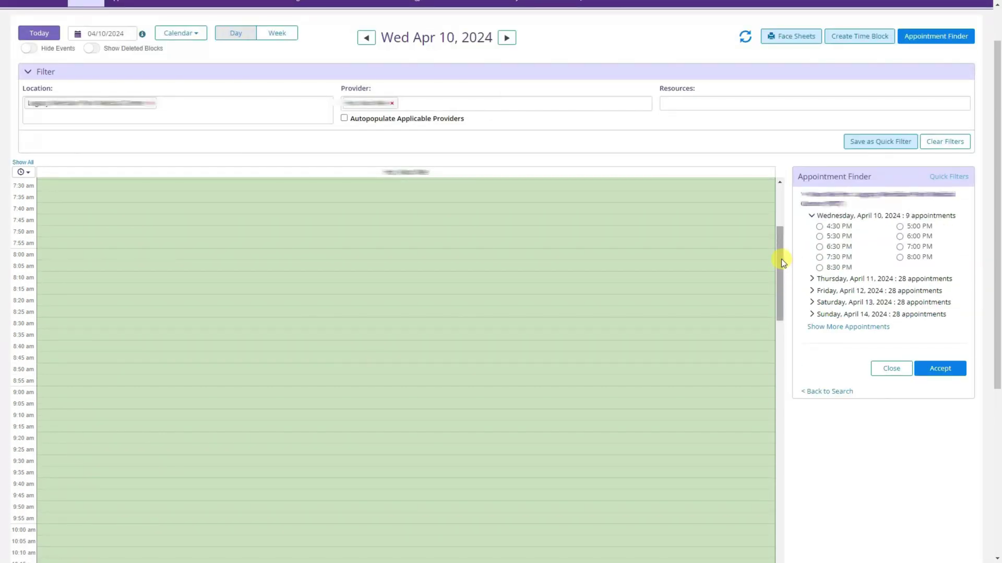
{"action": "left_click_drag", "start_coordinate": [781, 259], "coordinate": [783, 339]}
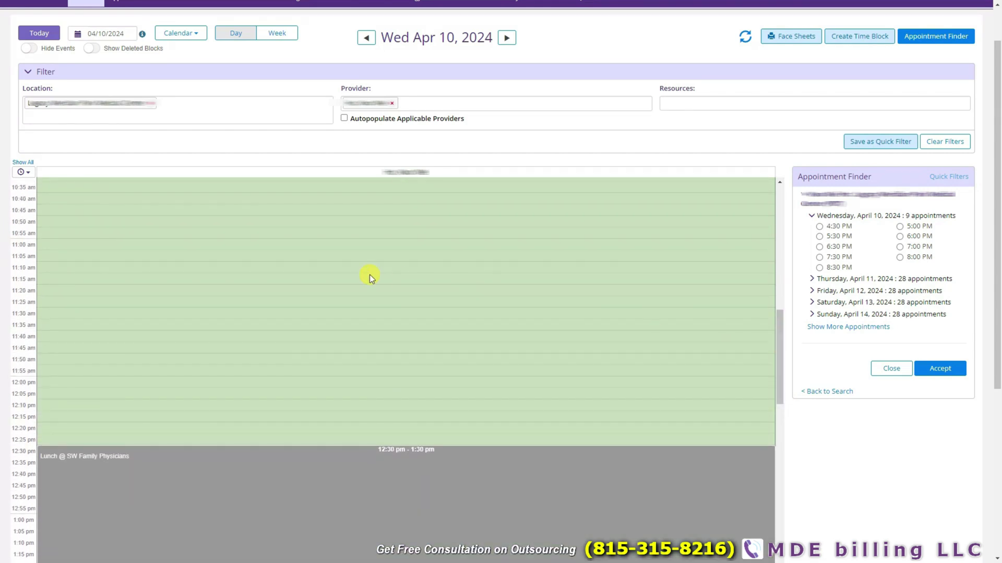
{"action": "scroll", "coordinate": [407, 280], "scroll_direction": "up", "scroll_amount": 8}
{"action": "scroll", "coordinate": [409, 280], "scroll_direction": "down", "scroll_amount": 20}
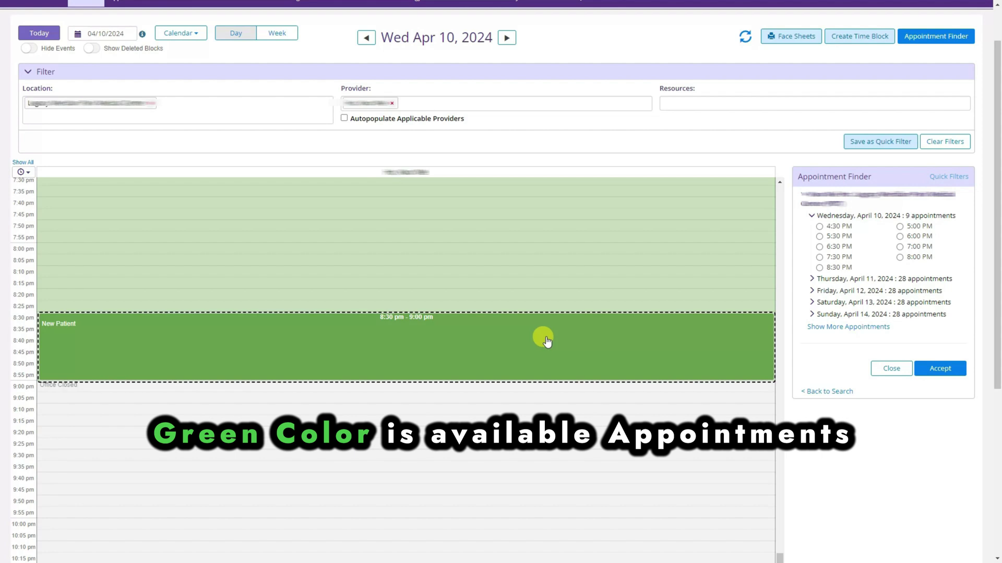
{"action": "left_click", "coordinate": [370, 326]}
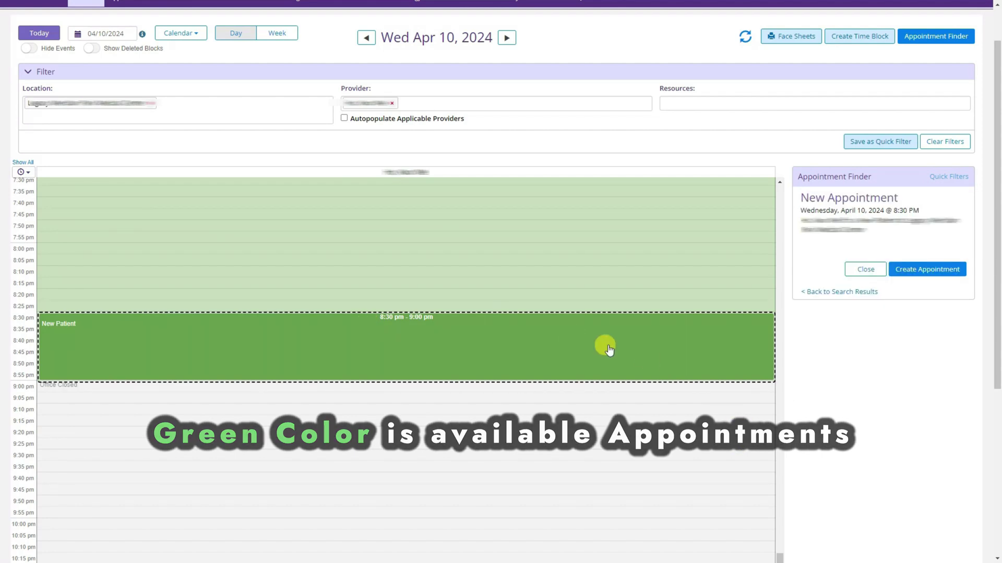
Move the New Patient slot to 10:00 pm and create the appointment
{"action": "left_click_drag", "start_coordinate": [536, 323], "coordinate": [546, 275]}
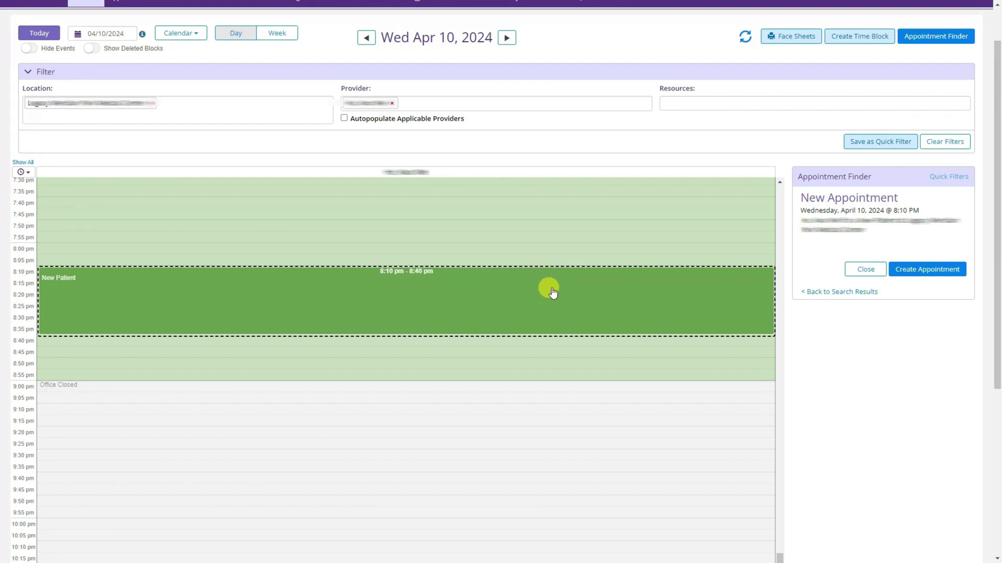
{"action": "left_click", "coordinate": [515, 302]}
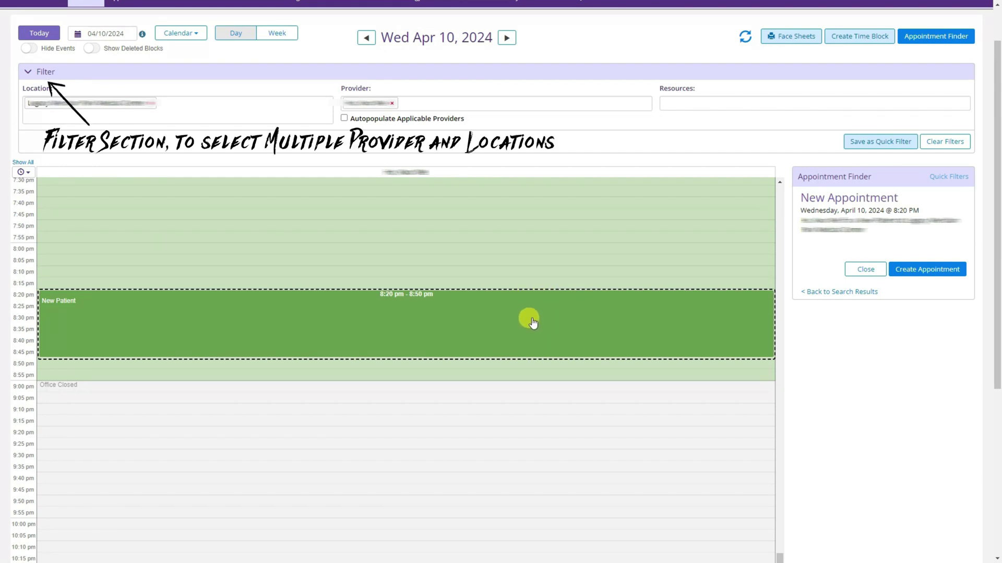
{"action": "left_click", "coordinate": [524, 324]}
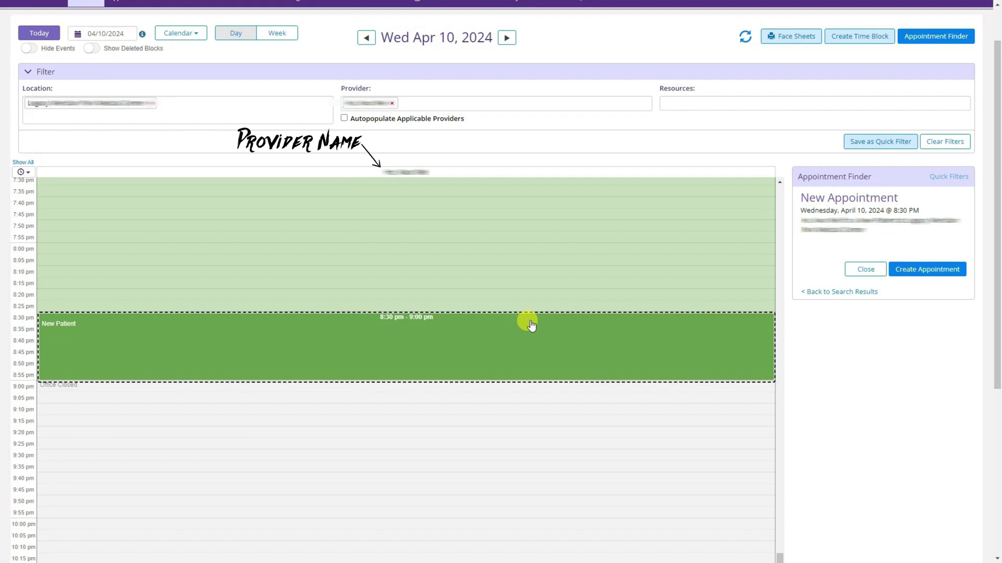
{"action": "left_click", "coordinate": [530, 524]}
{"action": "scroll", "coordinate": [533, 453], "scroll_direction": "down", "scroll_amount": 3}
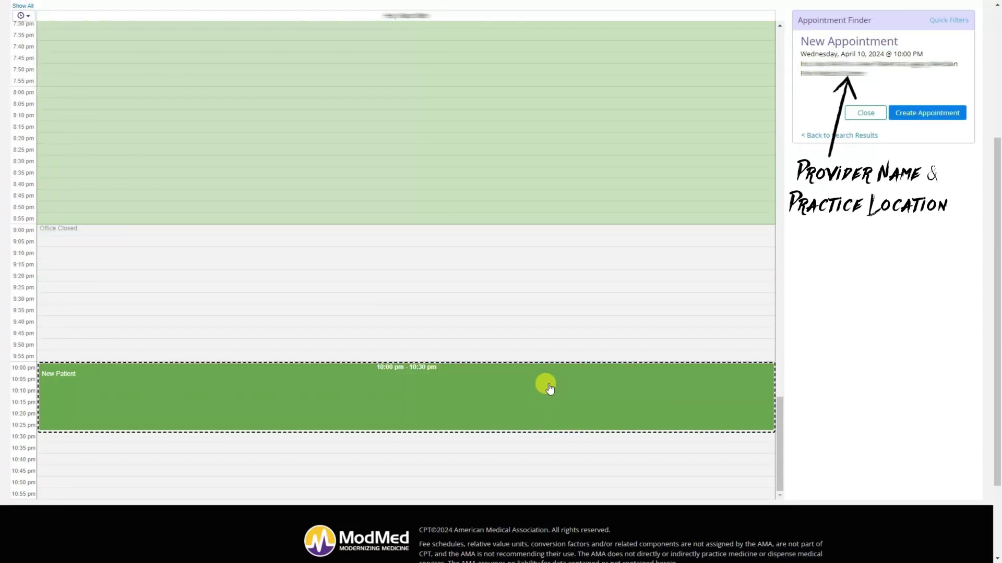
{"action": "left_click", "coordinate": [903, 111]}
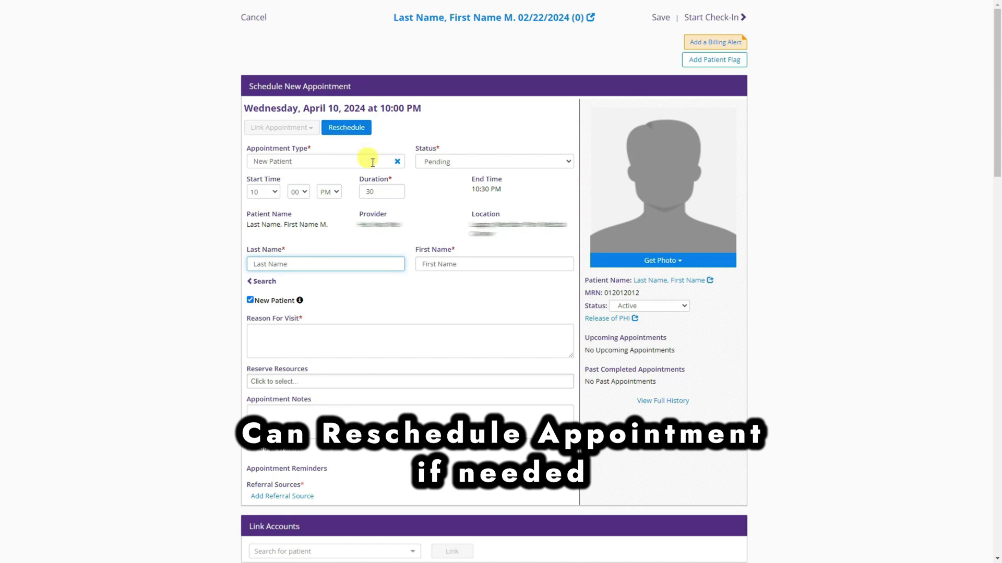
{"action": "left_click", "coordinate": [440, 166]}
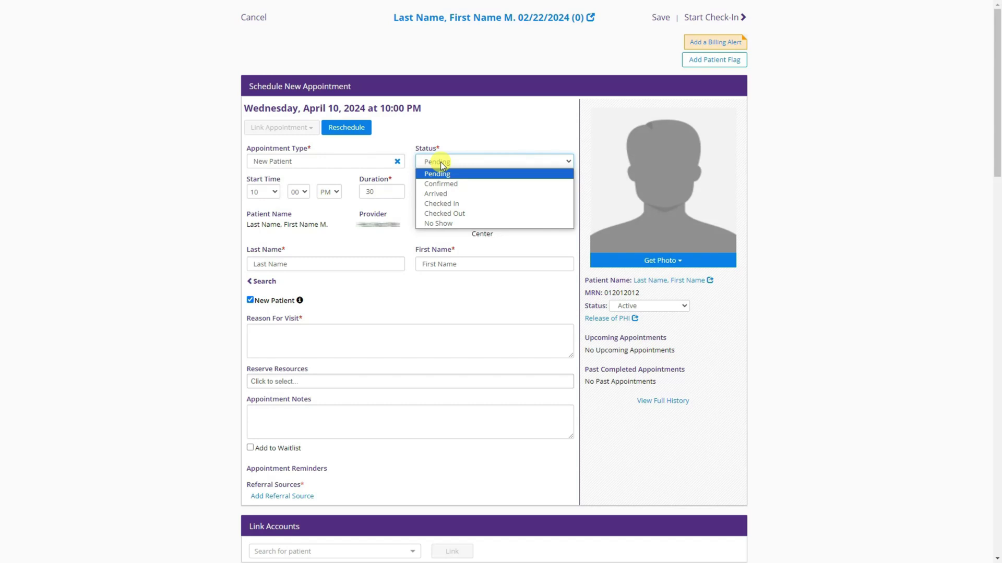
{"action": "left_click", "coordinate": [441, 174]}
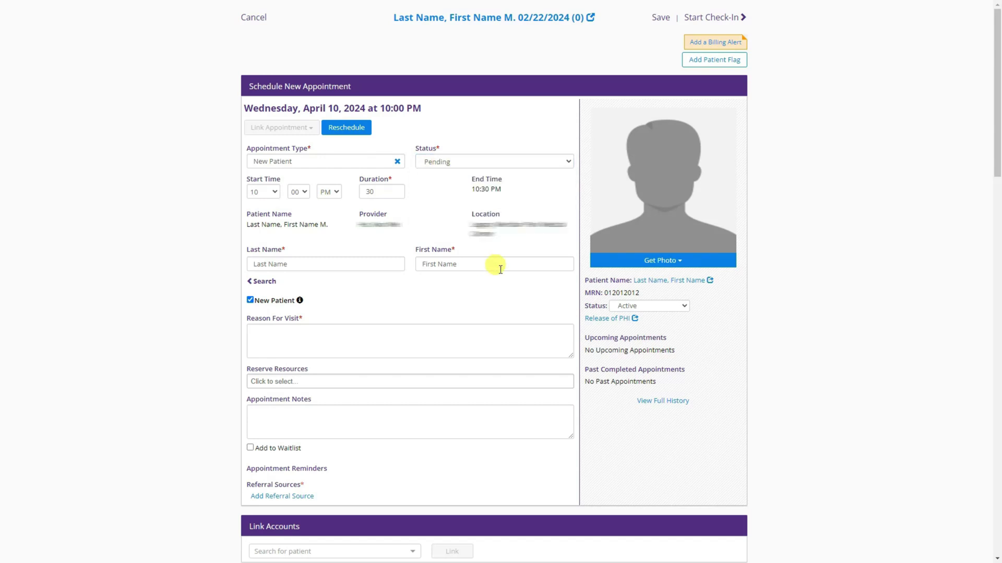
{"action": "scroll", "coordinate": [524, 276], "scroll_direction": "down", "scroll_amount": 2}
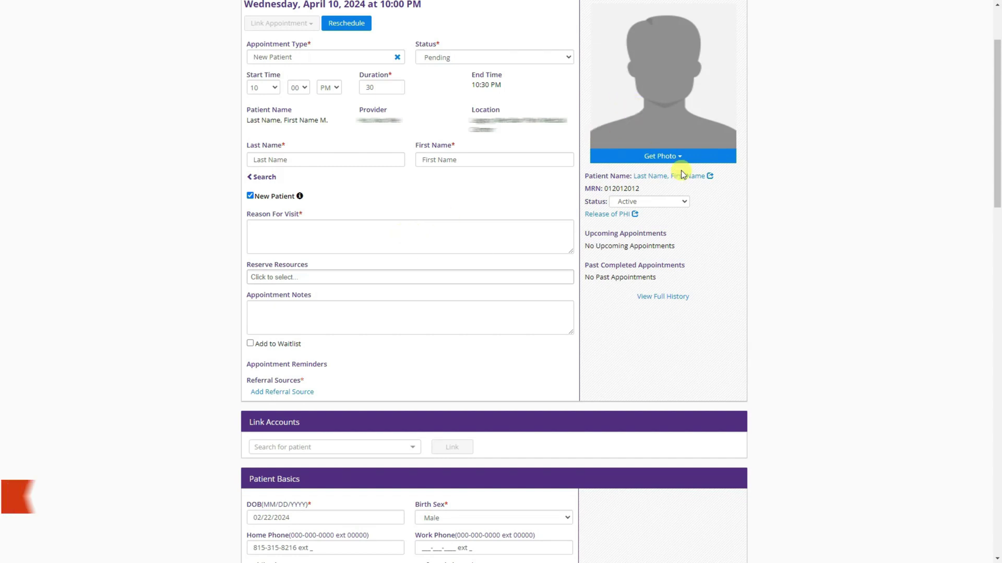
{"action": "left_click", "coordinate": [675, 156]}
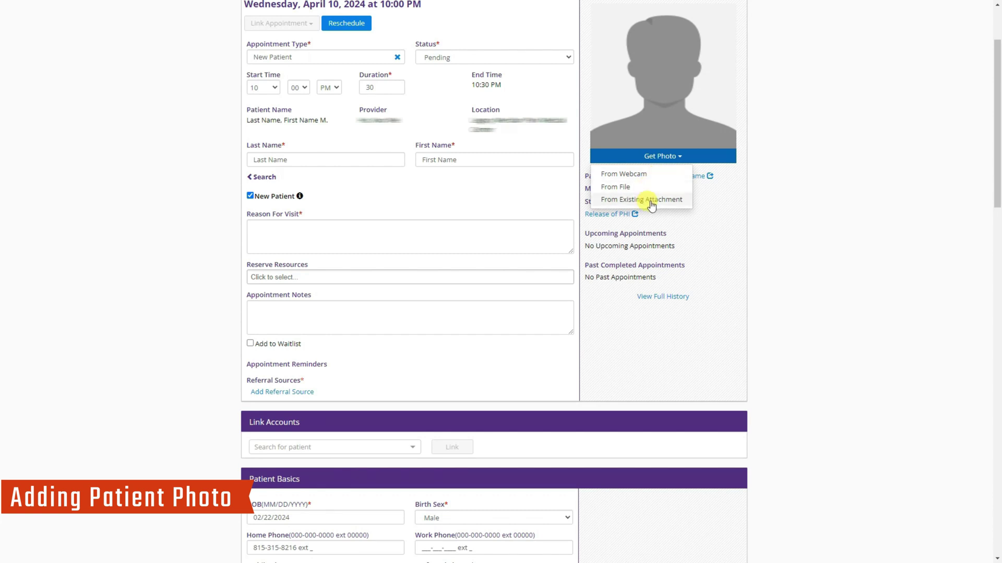
{"action": "left_click", "coordinate": [387, 266]}
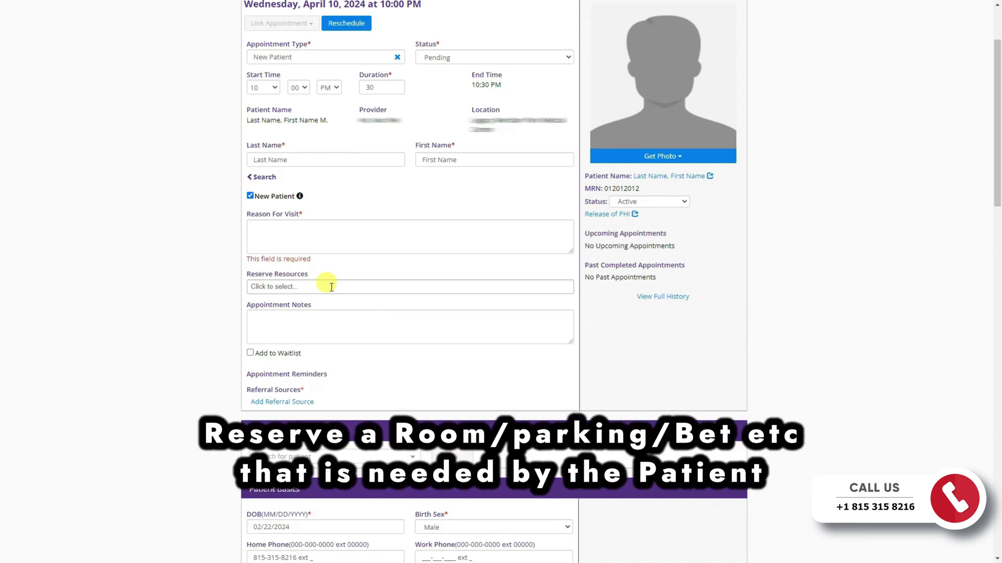
{"action": "left_click", "coordinate": [332, 287]}
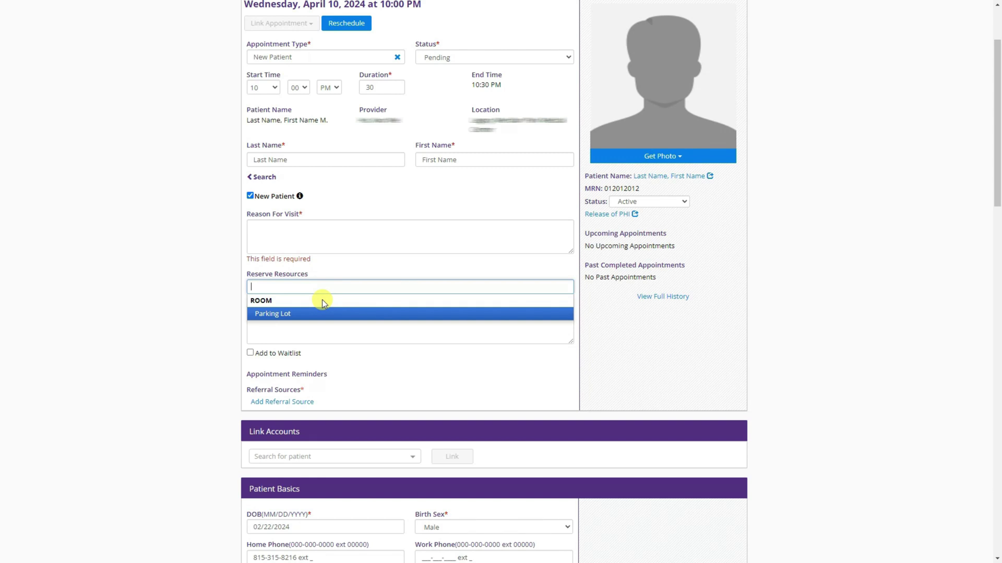
{"action": "left_click", "coordinate": [338, 270]}
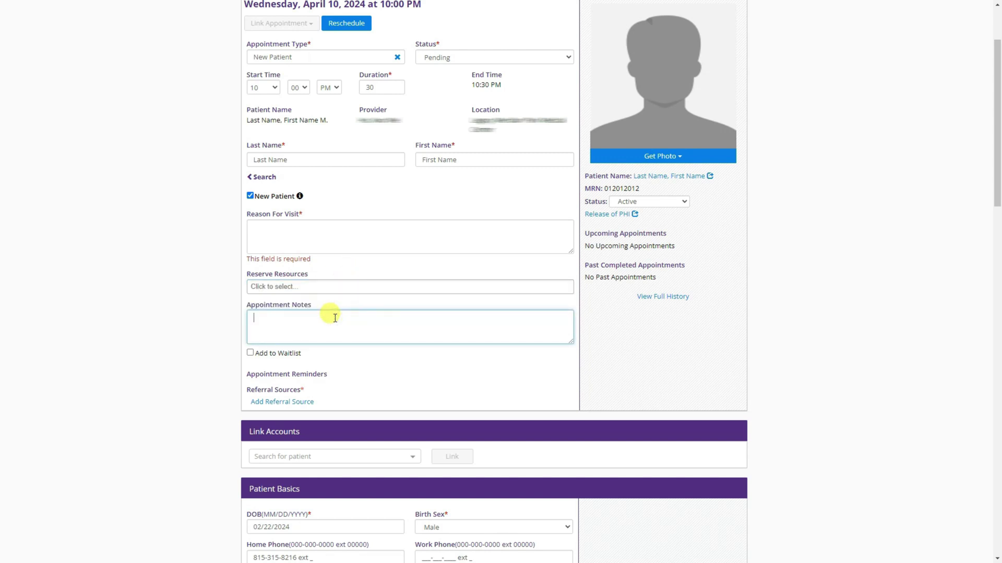
{"action": "scroll", "coordinate": [837, 304], "scroll_direction": "down", "scroll_amount": 2}
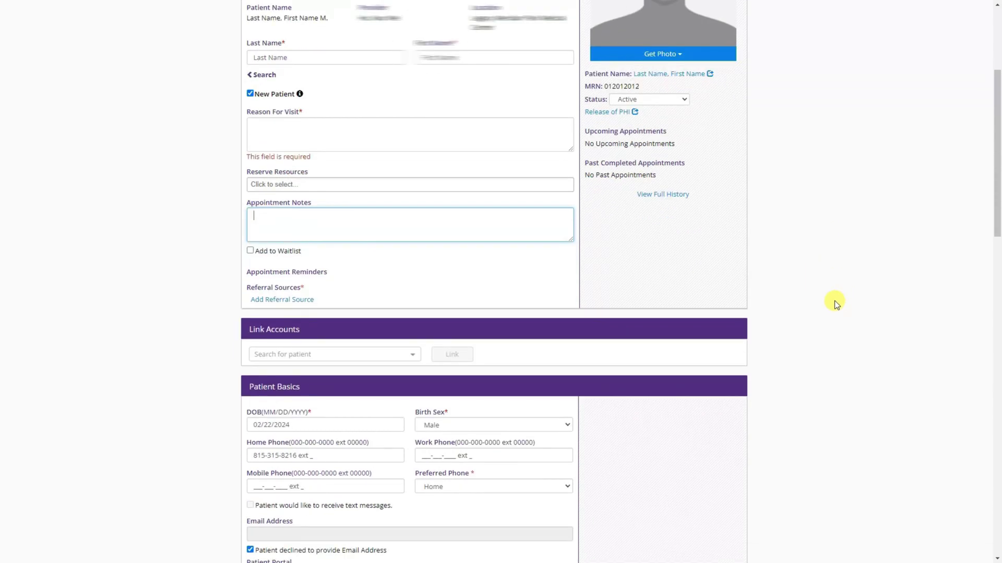
{"action": "scroll", "coordinate": [834, 301], "scroll_direction": "down", "scroll_amount": 1}
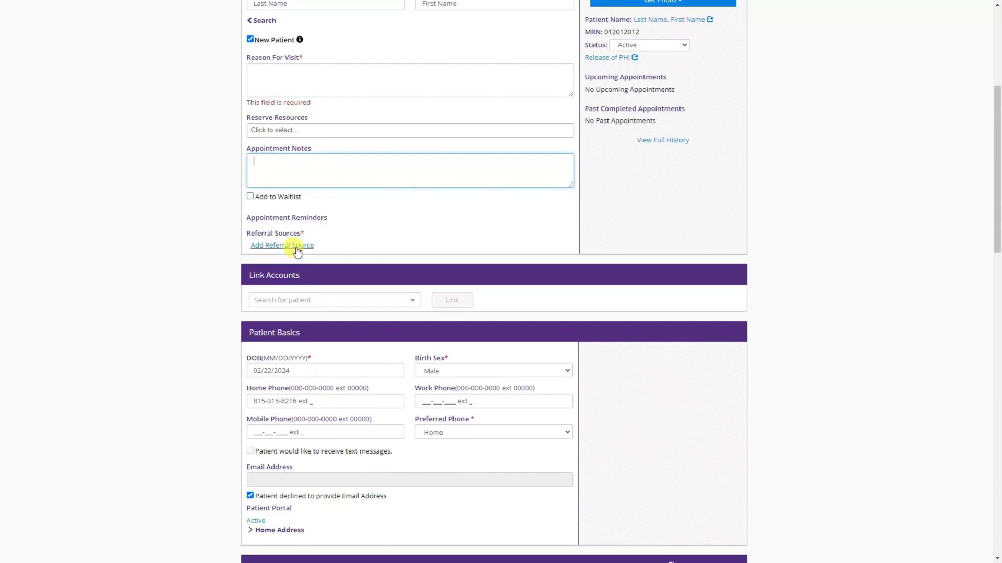
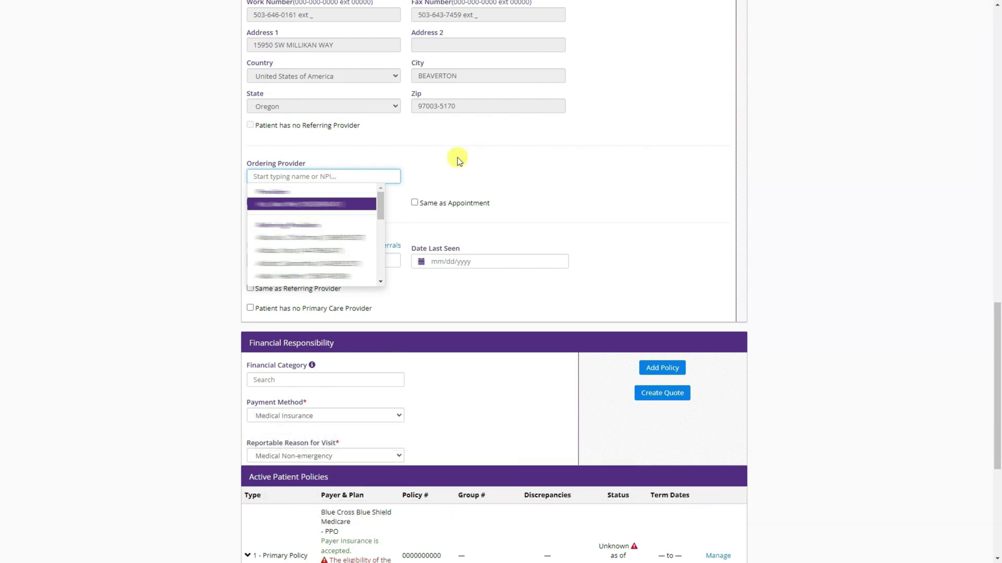
Close the Ordering Provider suggestions without choosing anyone and scroll down to Financial Responsibility
{"action": "key", "text": "Escape"}
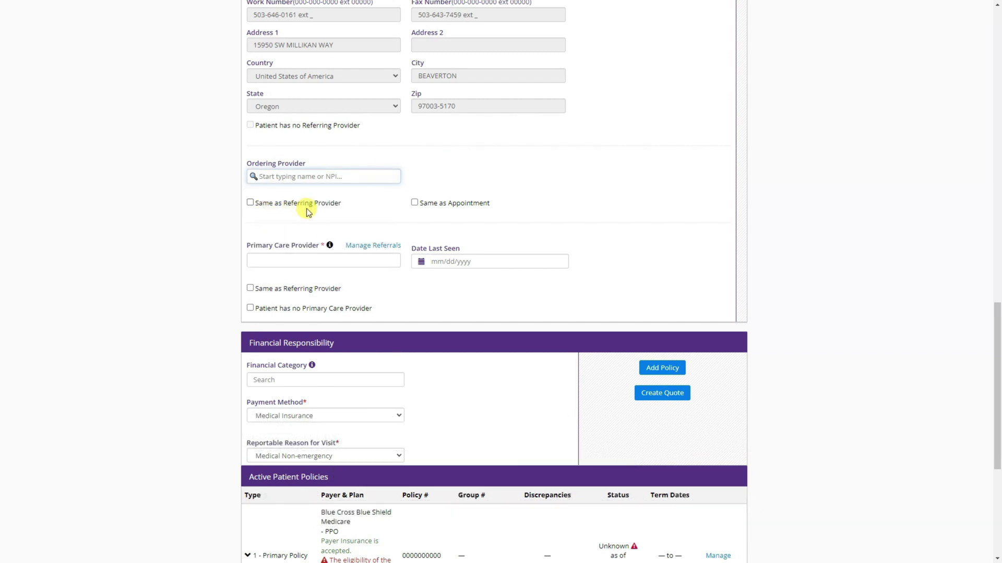
{"action": "scroll", "coordinate": [552, 223], "scroll_direction": "down", "scroll_amount": 2}
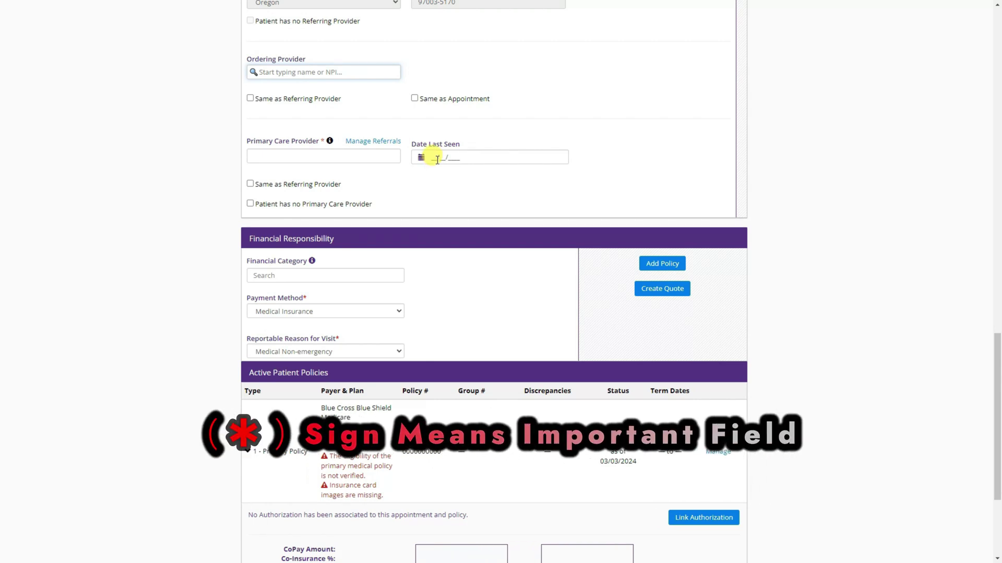
{"action": "scroll", "coordinate": [590, 199], "scroll_direction": "down", "scroll_amount": 2}
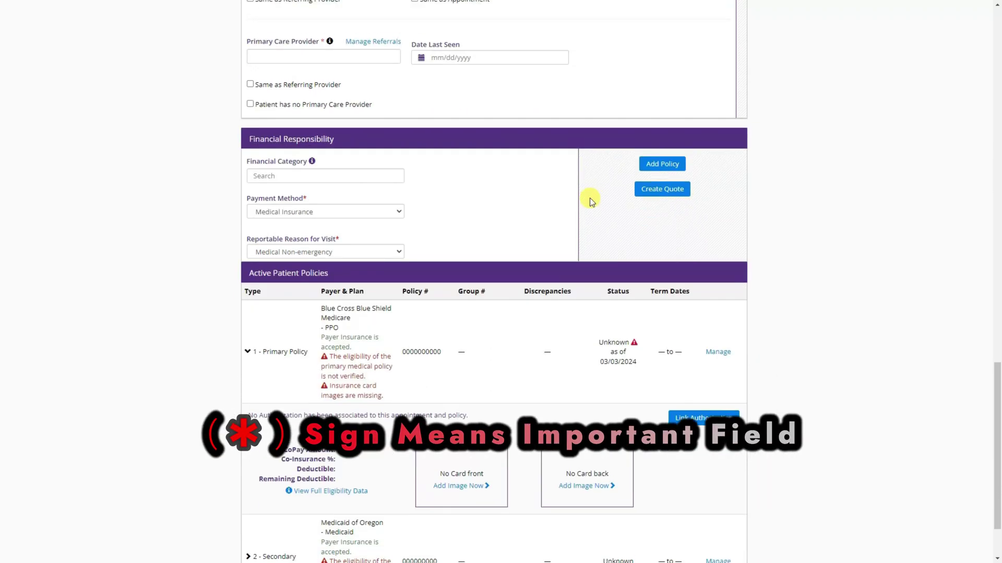
{"action": "scroll", "coordinate": [589, 198], "scroll_direction": "up", "scroll_amount": 2}
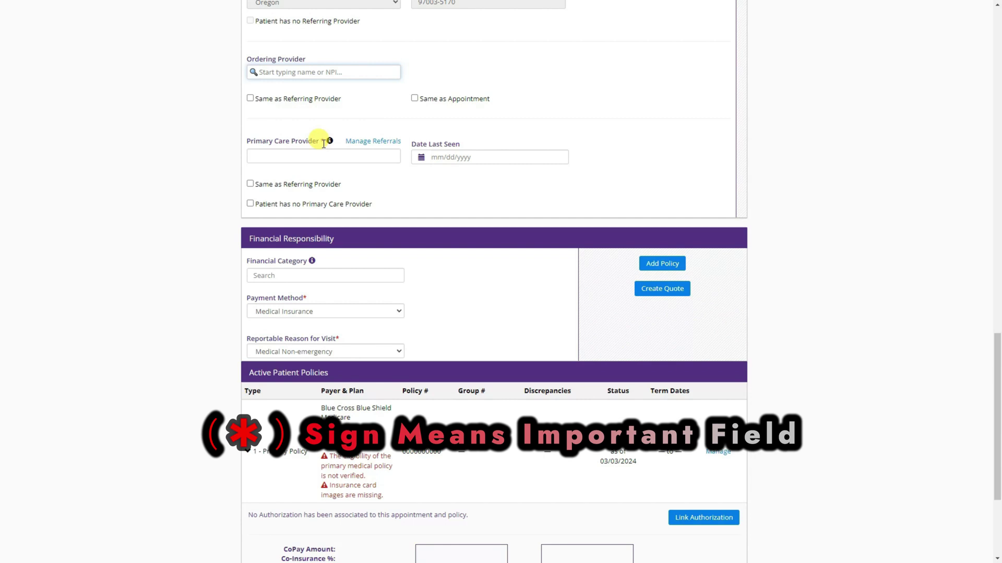
{"action": "scroll", "coordinate": [532, 222], "scroll_direction": "down", "scroll_amount": 2}
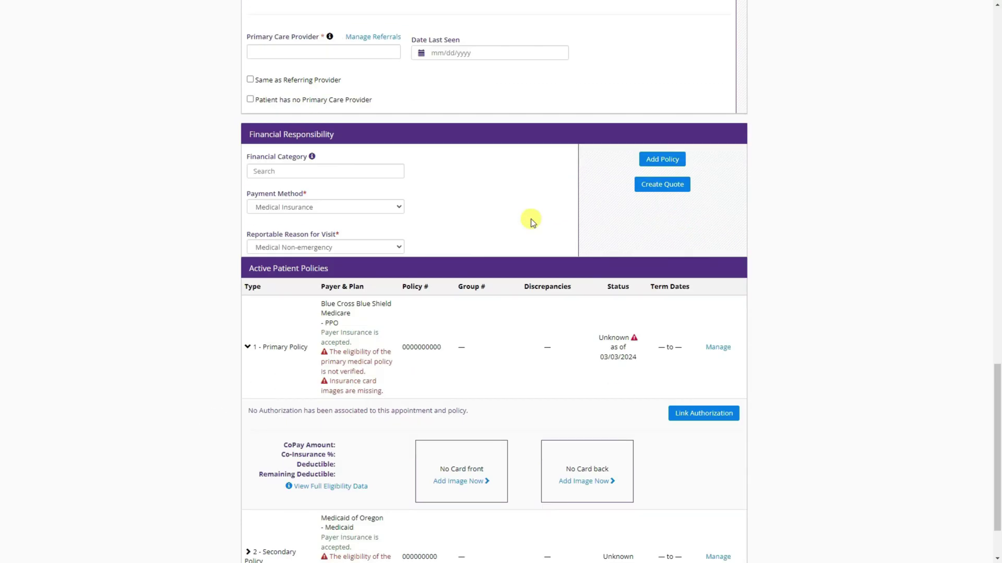
{"action": "left_click", "coordinate": [385, 209]}
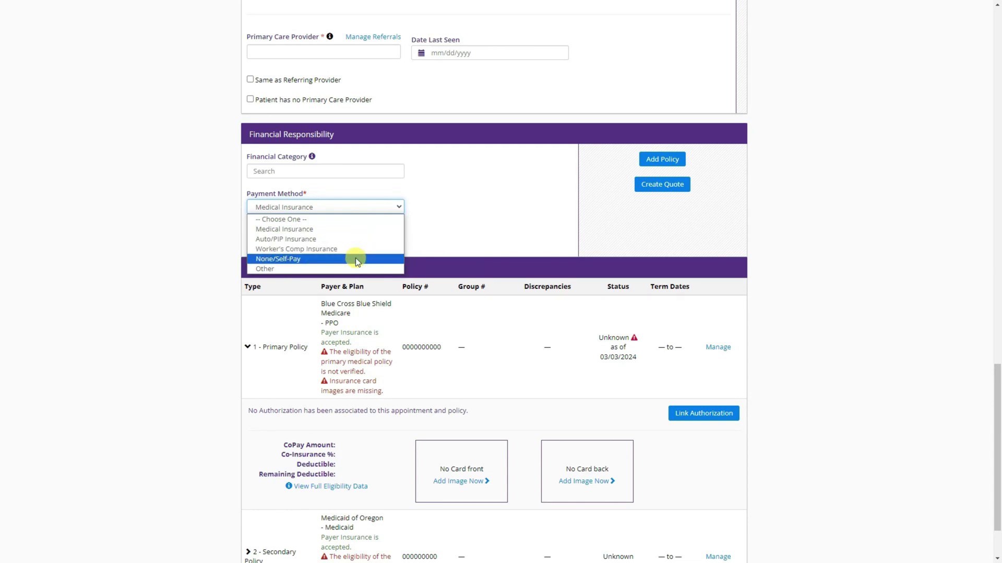
{"action": "left_click", "coordinate": [399, 230]}
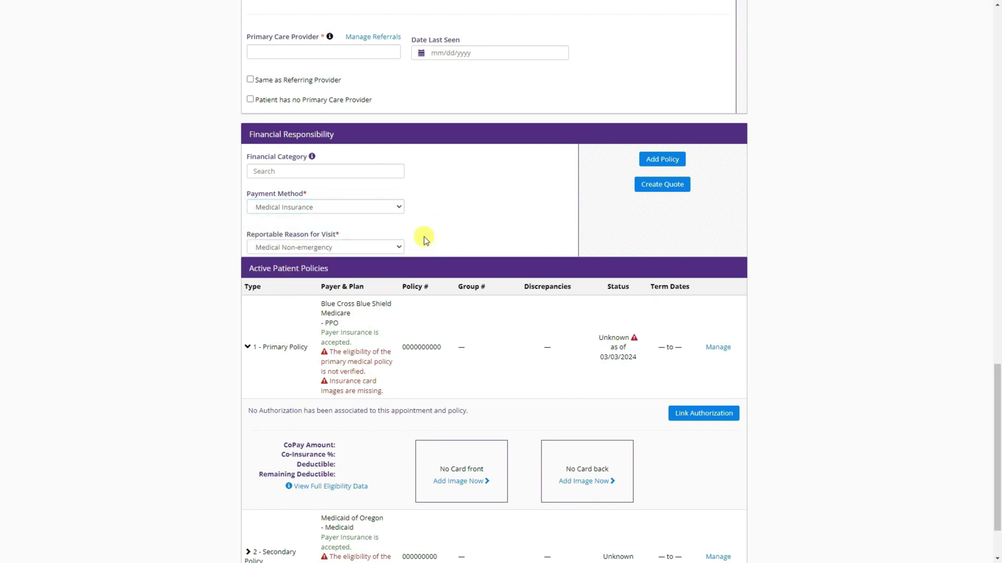
{"action": "left_click", "coordinate": [392, 245]}
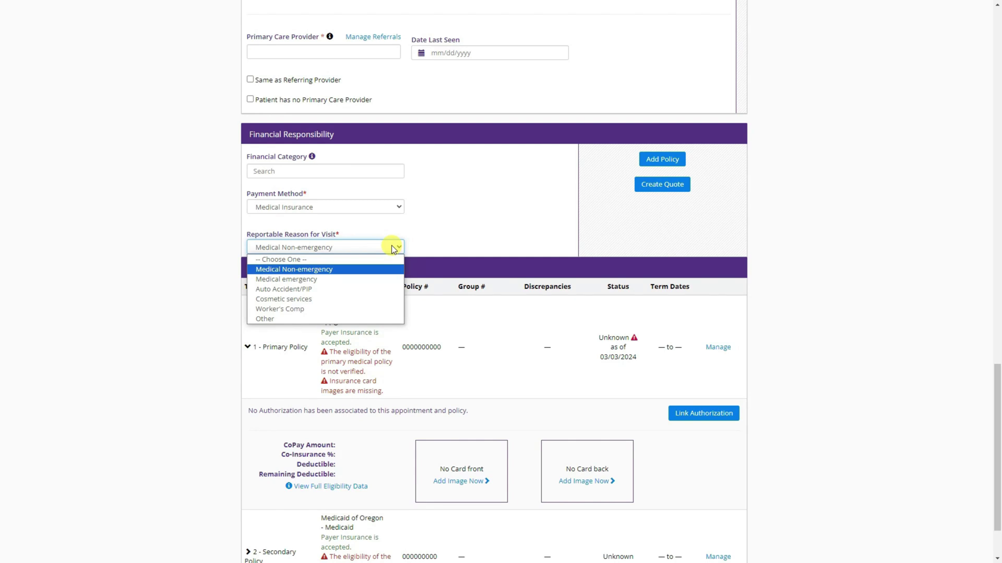
{"action": "left_click", "coordinate": [536, 214]}
{"action": "scroll", "coordinate": [536, 214], "scroll_direction": "down", "scroll_amount": 3}
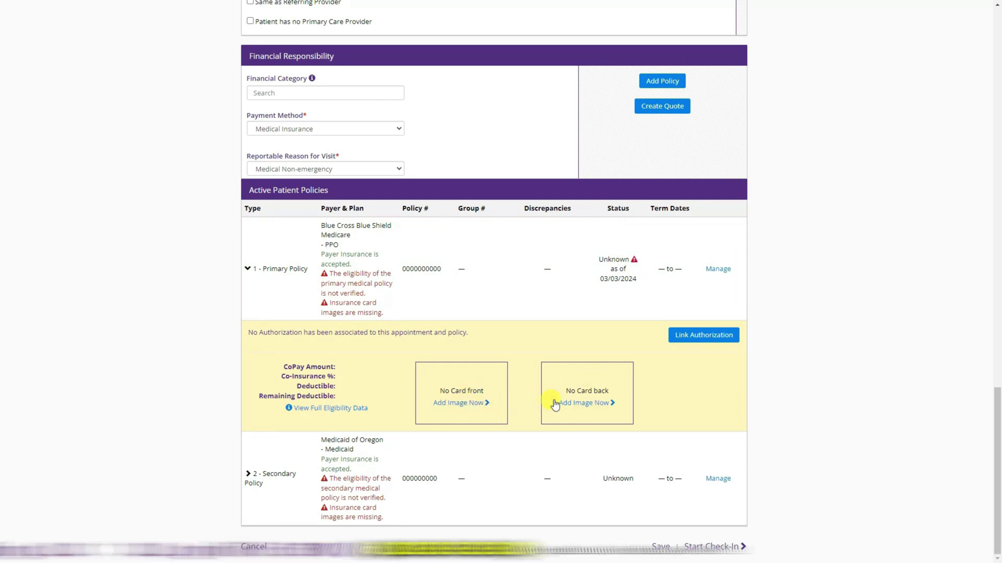
Scroll back up to the top of the patient's check-in form
{"action": "scroll", "coordinate": [841, 412], "scroll_direction": "up", "scroll_amount": 10}
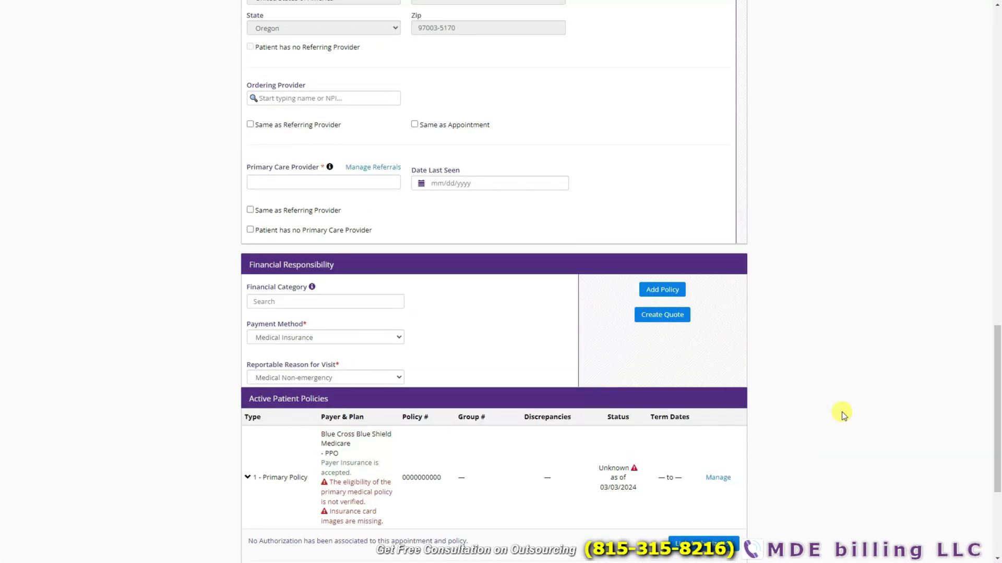
{"action": "scroll", "coordinate": [841, 411], "scroll_direction": "up", "scroll_amount": 10}
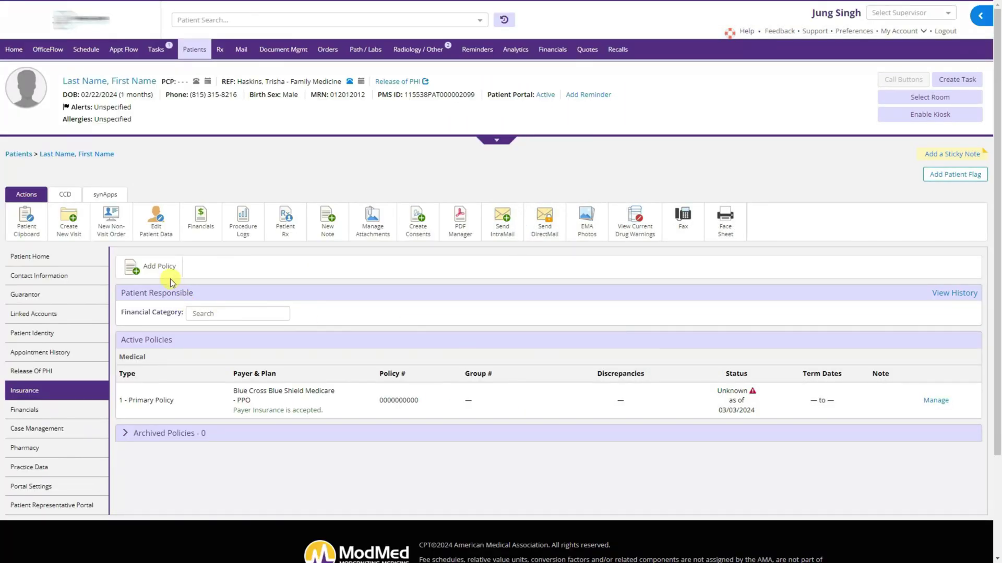
Add a new Secondary Medical policy from the Add Policy menu
{"action": "left_click", "coordinate": [159, 271]}
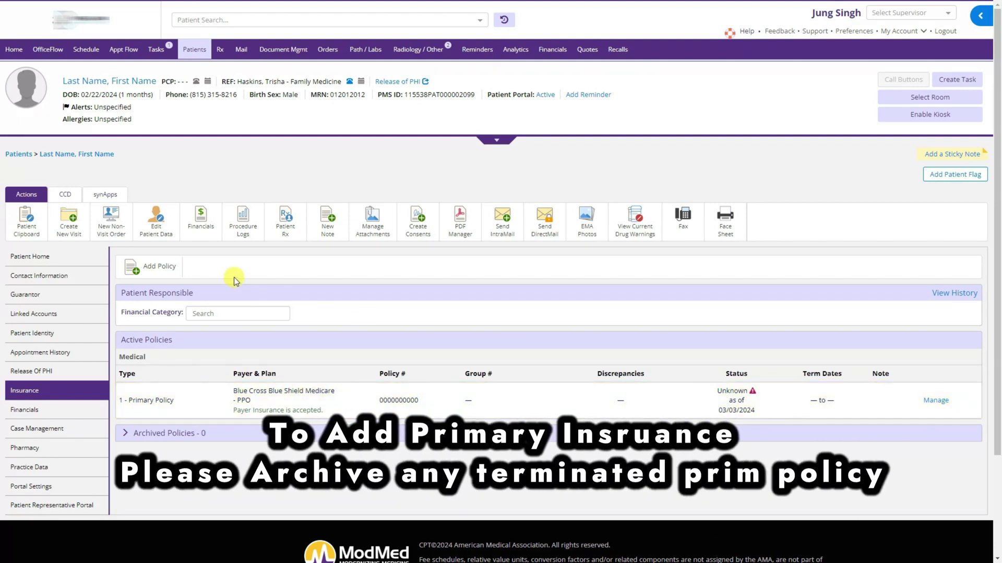
{"action": "left_click", "coordinate": [167, 271]}
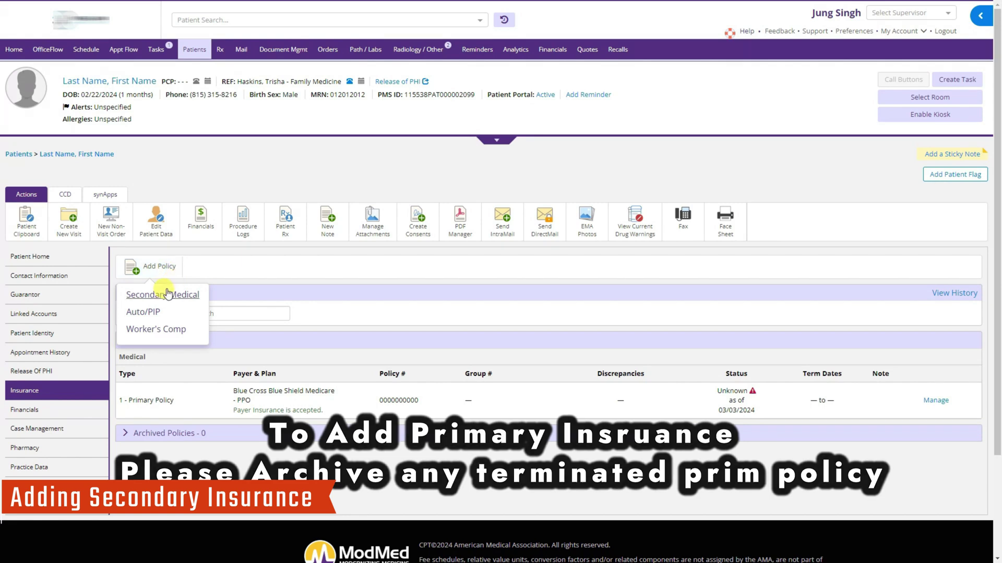
{"action": "left_click", "coordinate": [167, 293]}
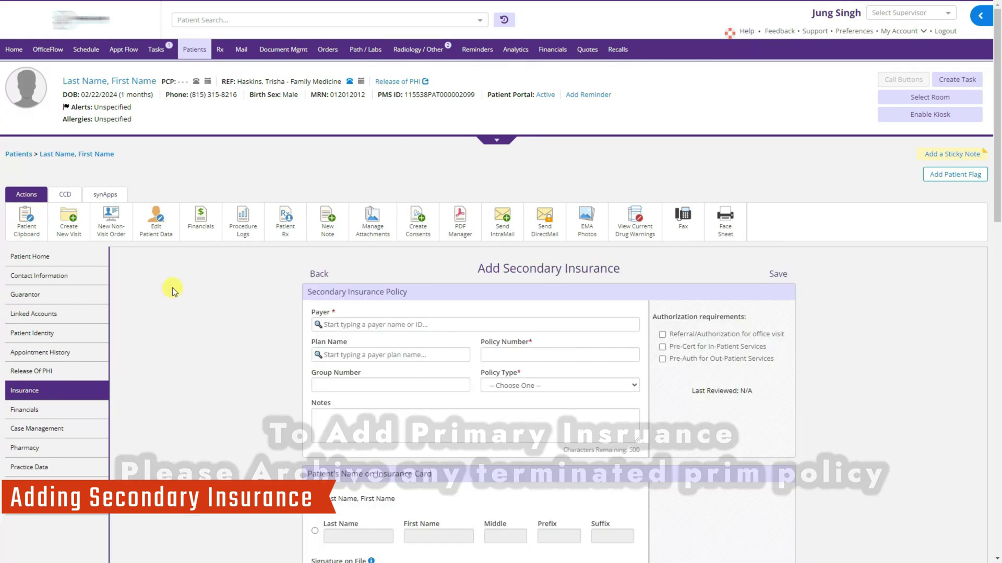
Search 'medicaid' and select Medicaid of Oregon (ORDHS) as the payer
{"action": "left_click", "coordinate": [365, 324]}
{"action": "type", "text": "medicaid"}
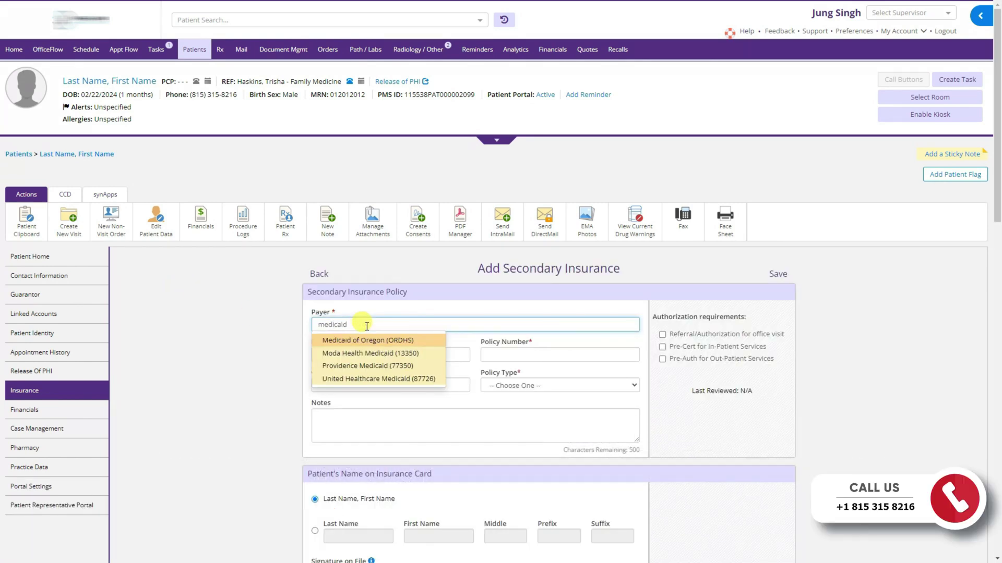
{"action": "left_click", "coordinate": [367, 340]}
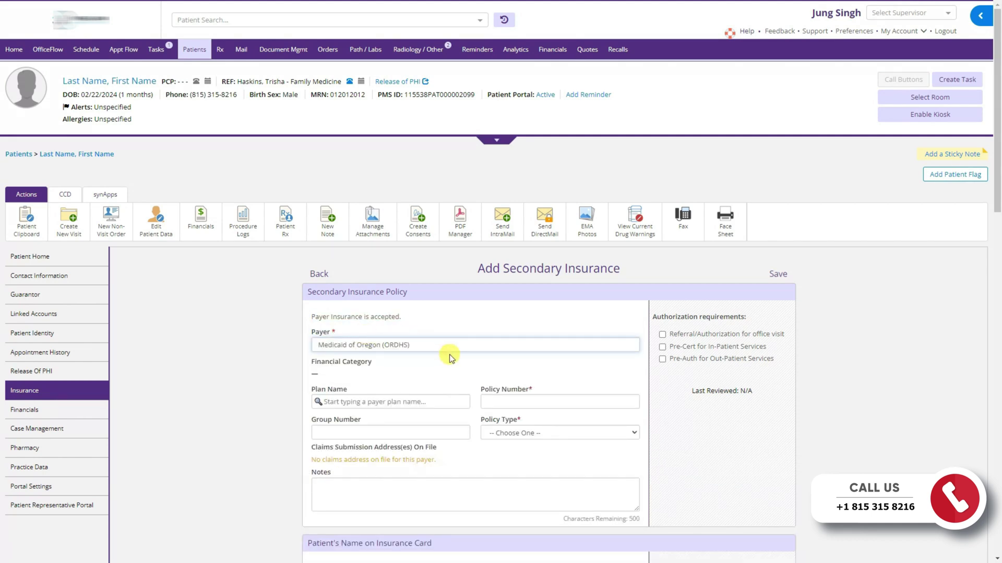
Fill in the policy number and set the policy type to Medicaid
{"action": "scroll", "coordinate": [452, 367], "scroll_direction": "down", "scroll_amount": 1}
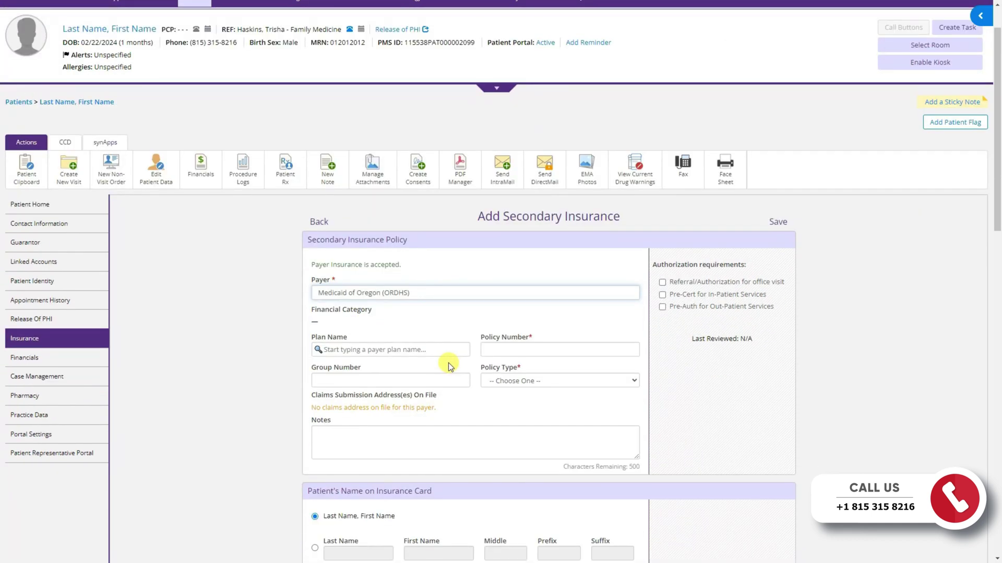
{"action": "left_click", "coordinate": [498, 348]}
{"action": "type", "text": "000000"}
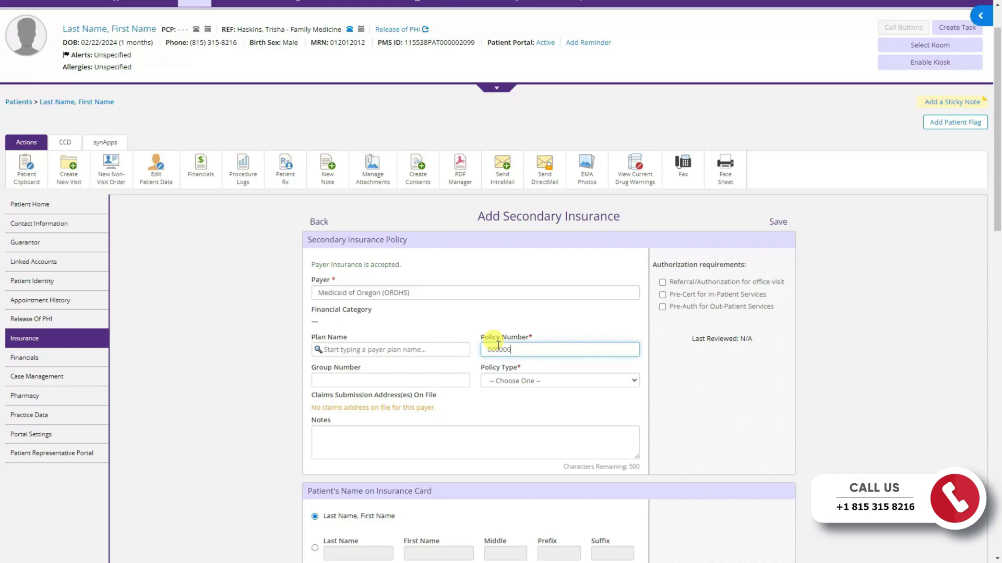
{"action": "type", "text": "000"}
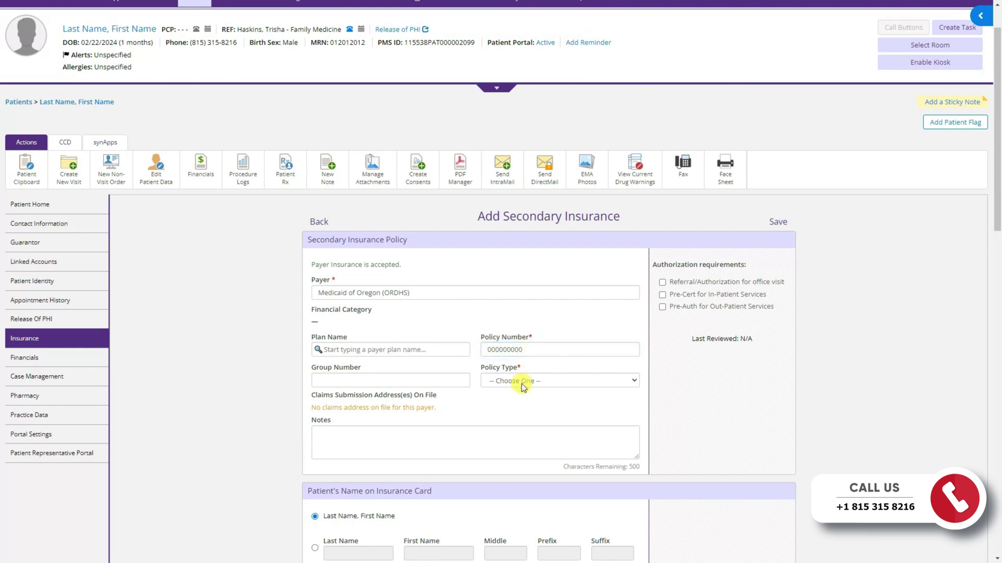
{"action": "left_click", "coordinate": [522, 380]}
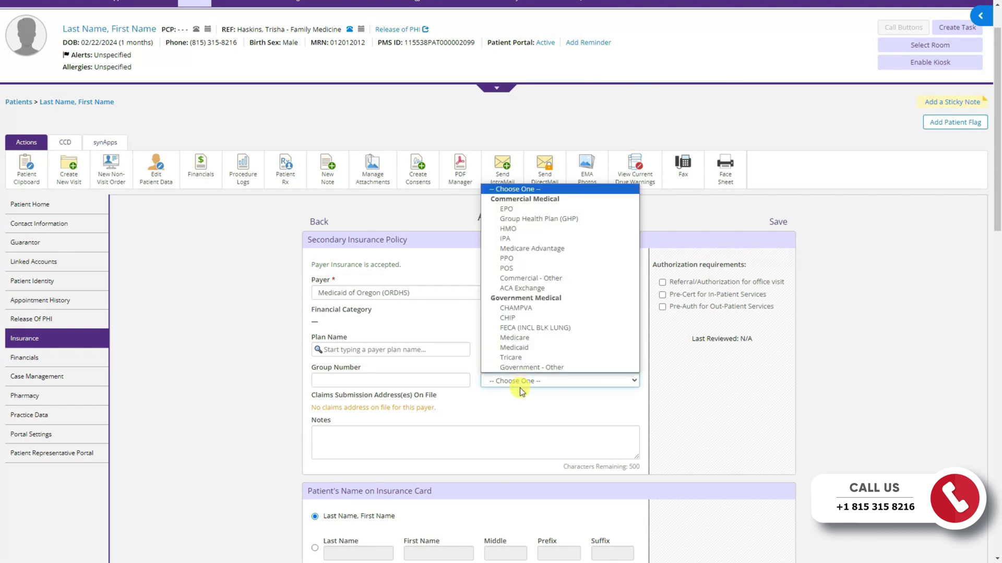
{"action": "left_click", "coordinate": [527, 347]}
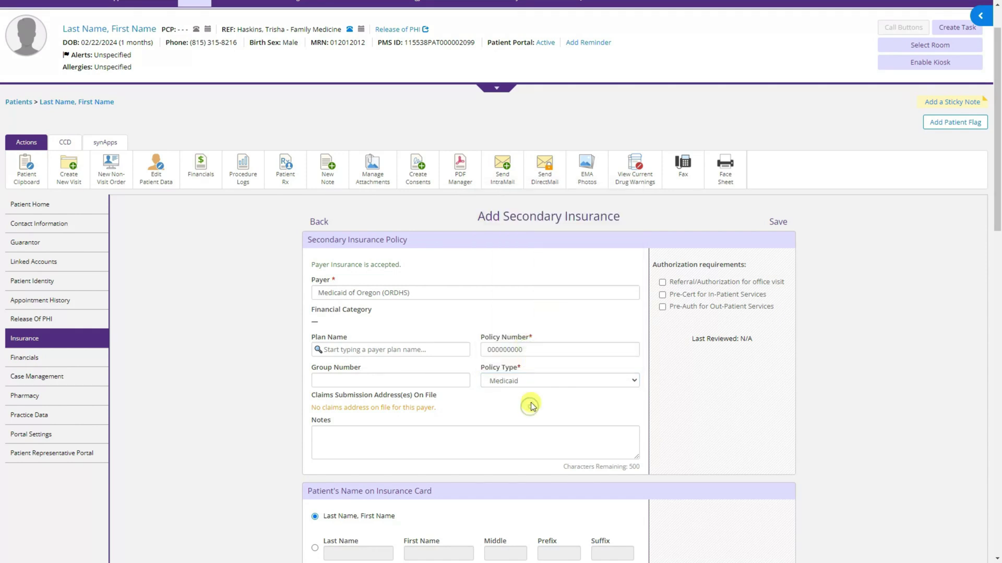
{"action": "scroll", "coordinate": [530, 405], "scroll_direction": "down", "scroll_amount": 2}
{"action": "left_click", "coordinate": [428, 336]}
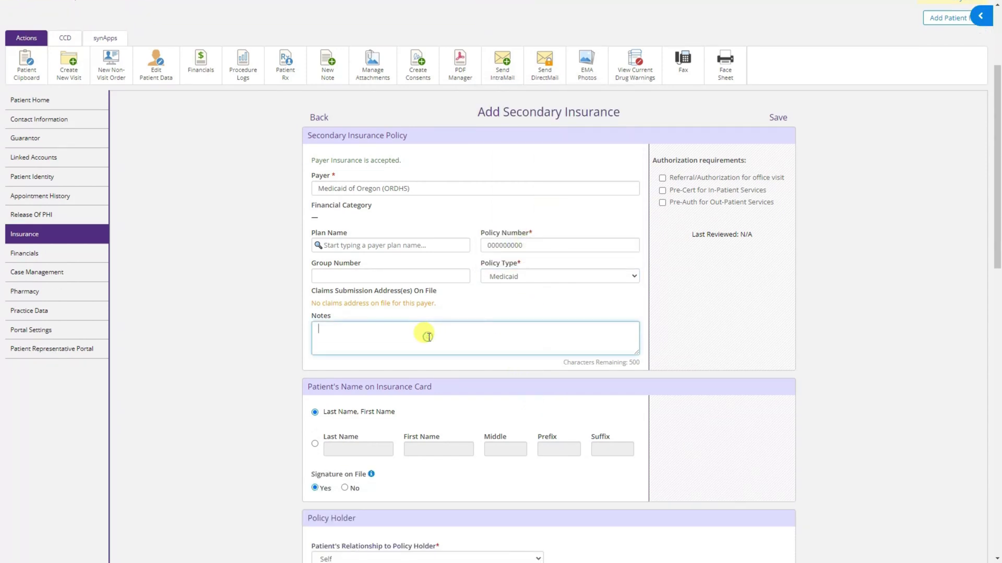
{"action": "left_click", "coordinate": [420, 275]}
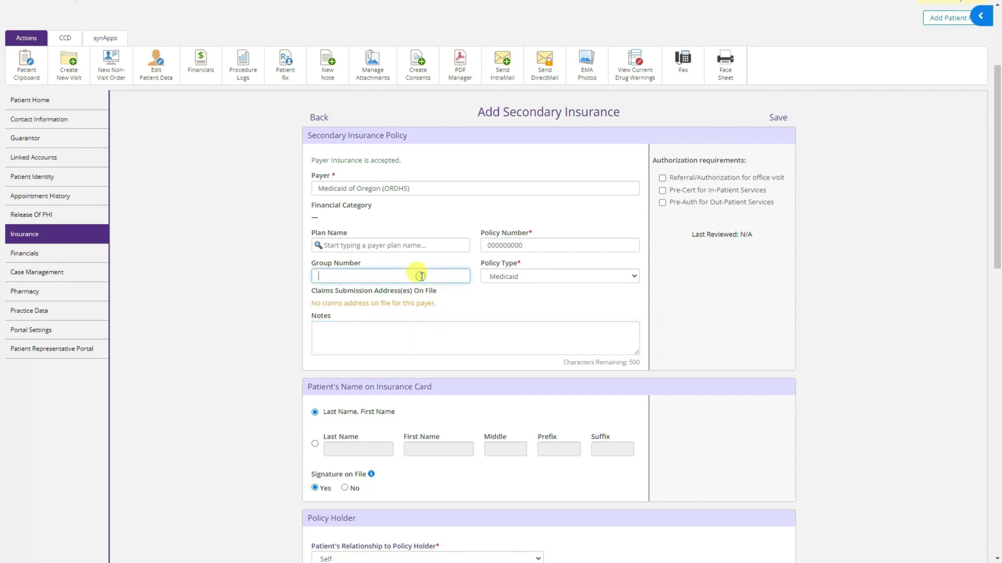
{"action": "scroll", "coordinate": [893, 365], "scroll_direction": "down", "scroll_amount": 3}
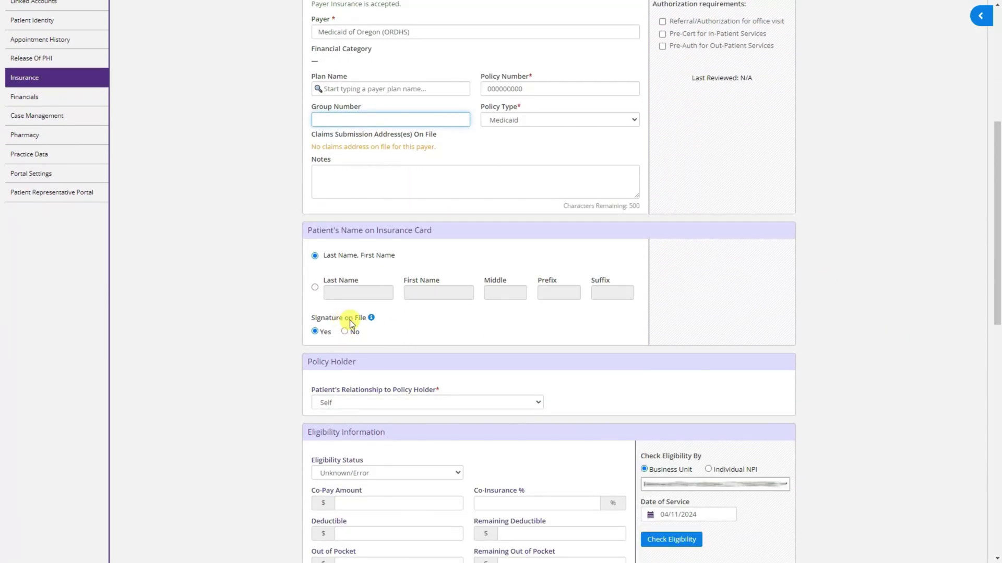
{"action": "scroll", "coordinate": [480, 261], "scroll_direction": "down", "scroll_amount": 3}
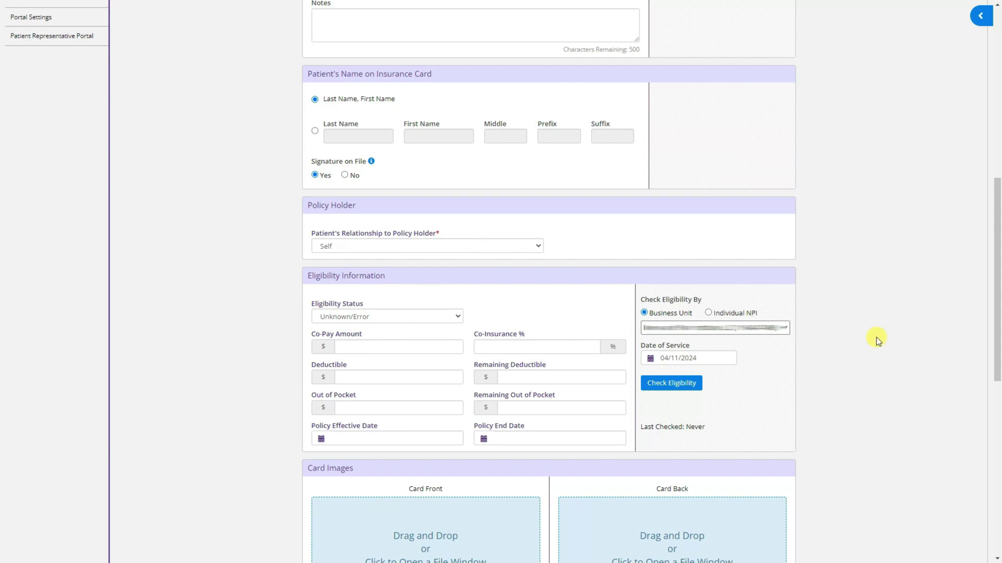
{"action": "scroll", "coordinate": [875, 337], "scroll_direction": "down", "scroll_amount": 2}
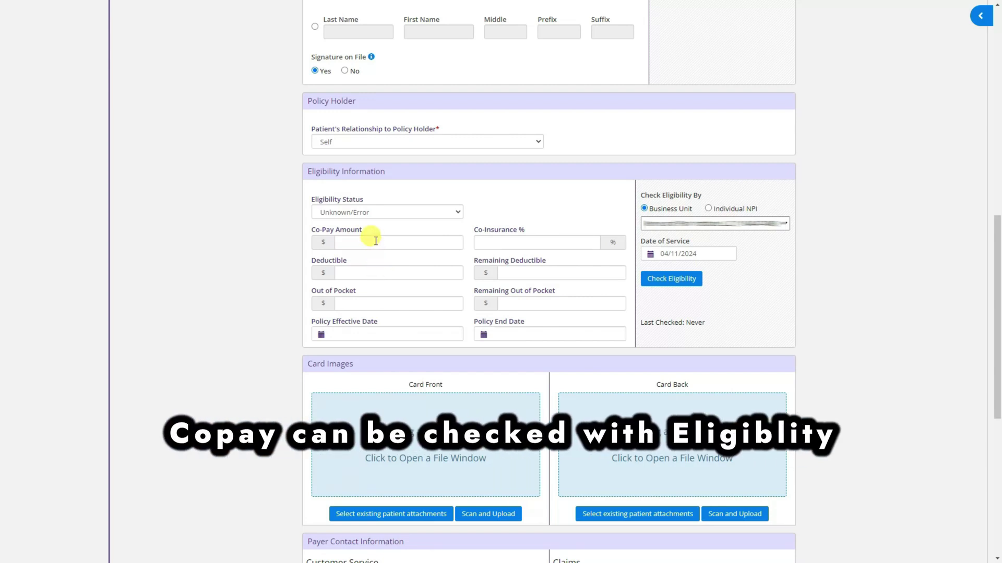
{"action": "scroll", "coordinate": [803, 285], "scroll_direction": "down", "scroll_amount": 3}
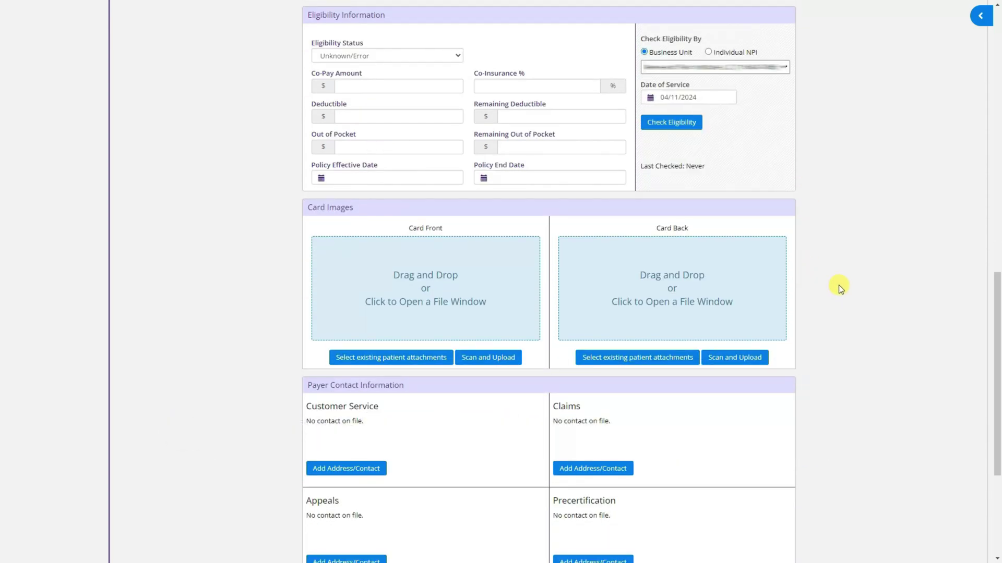
{"action": "scroll", "coordinate": [837, 284], "scroll_direction": "down", "scroll_amount": 1}
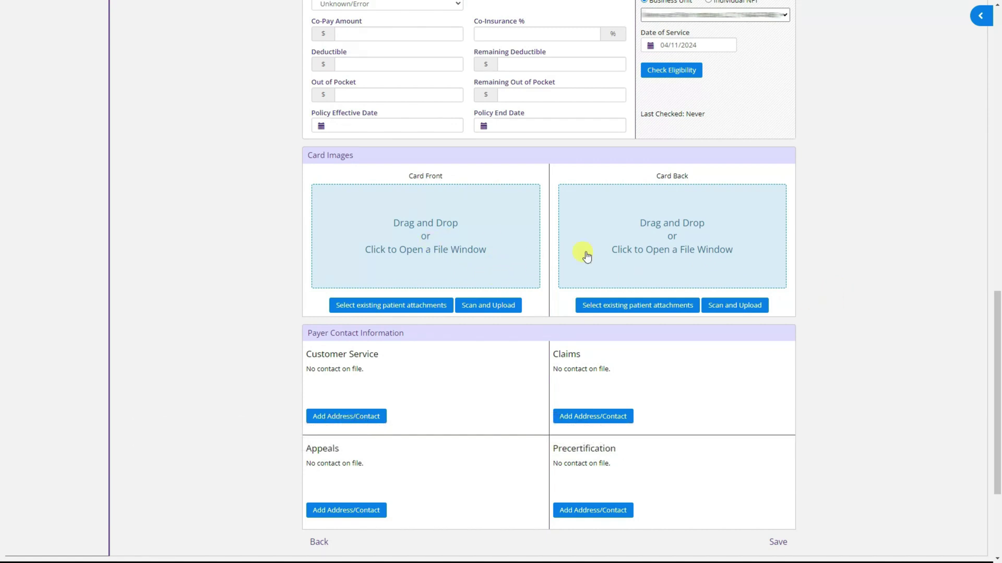
{"action": "scroll", "coordinate": [831, 329], "scroll_direction": "down", "scroll_amount": 2}
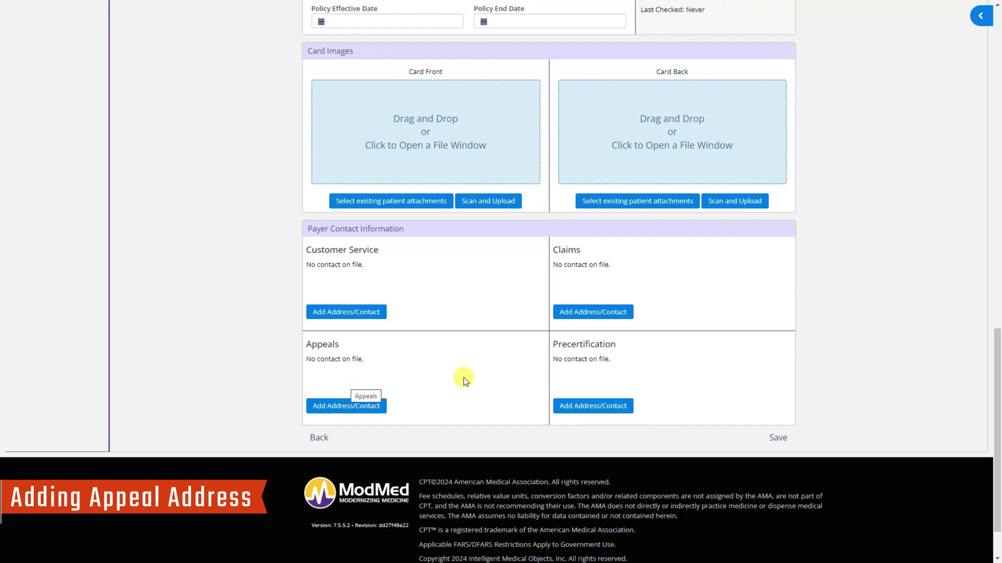
Step through the payer's claims address and contact fields without entering anything
{"action": "left_click", "coordinate": [621, 313]}
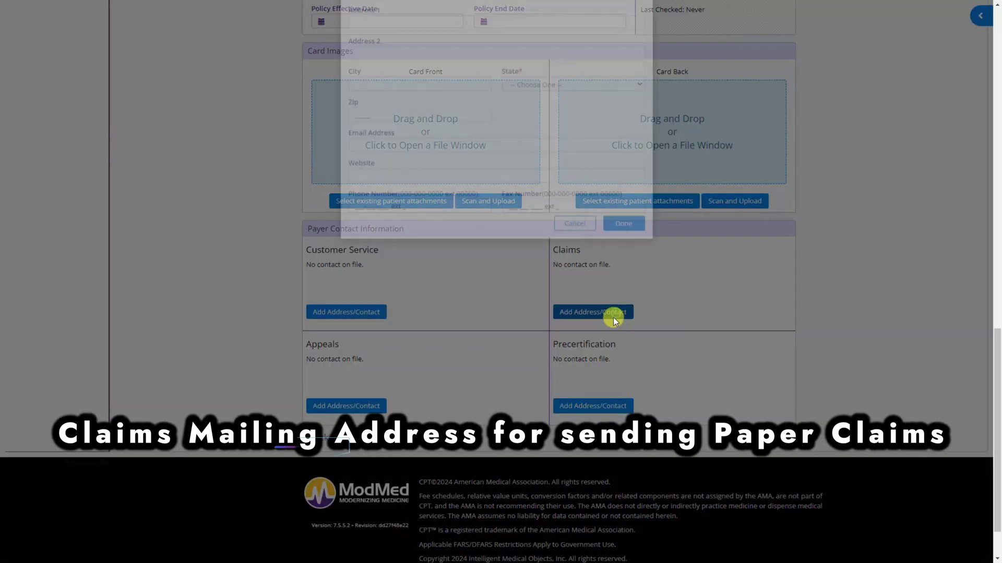
{"action": "left_click", "coordinate": [358, 74]}
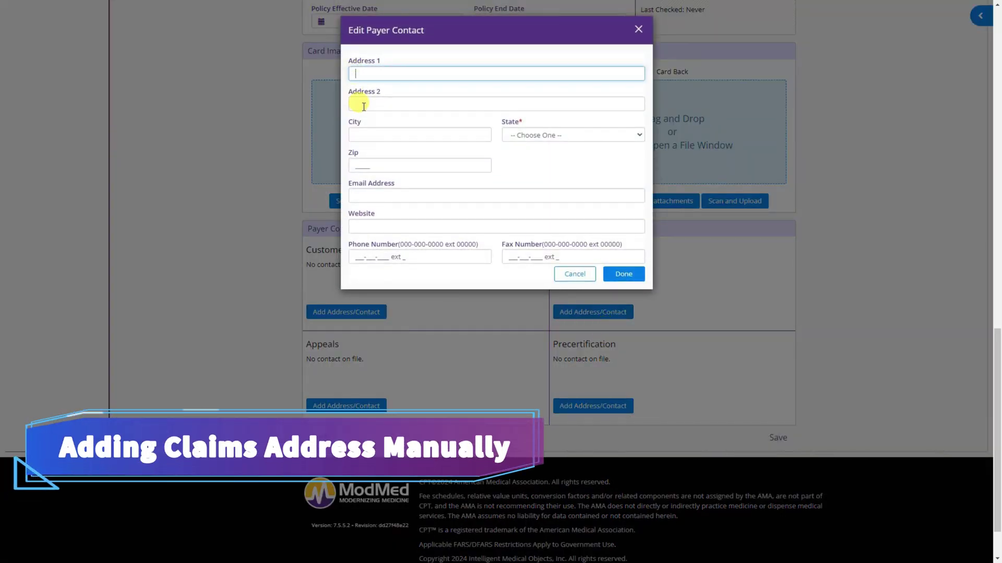
{"action": "left_click", "coordinate": [357, 103]}
{"action": "left_click", "coordinate": [376, 135]}
{"action": "left_click", "coordinate": [449, 165]}
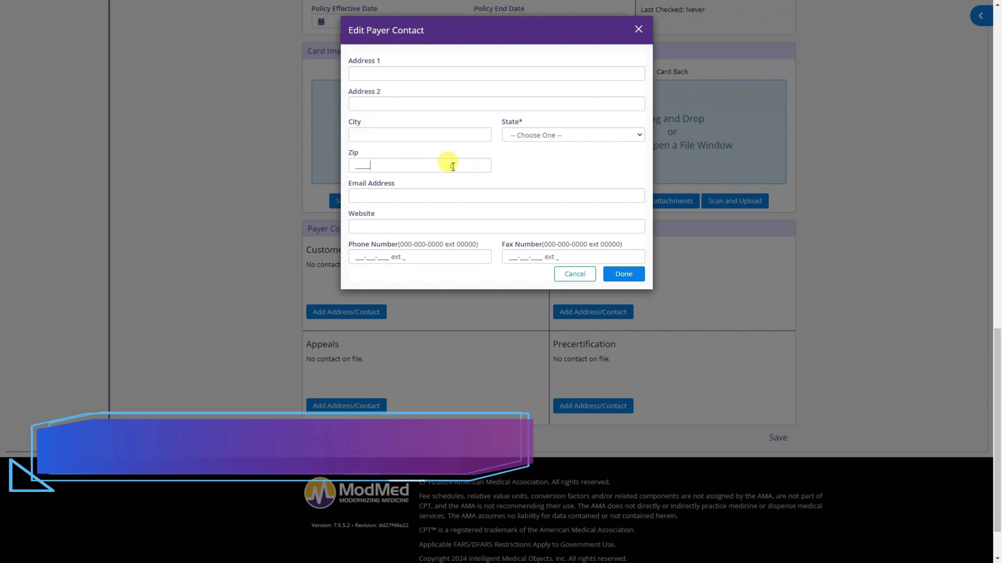
{"action": "left_click", "coordinate": [415, 196]}
{"action": "left_click", "coordinate": [428, 225]}
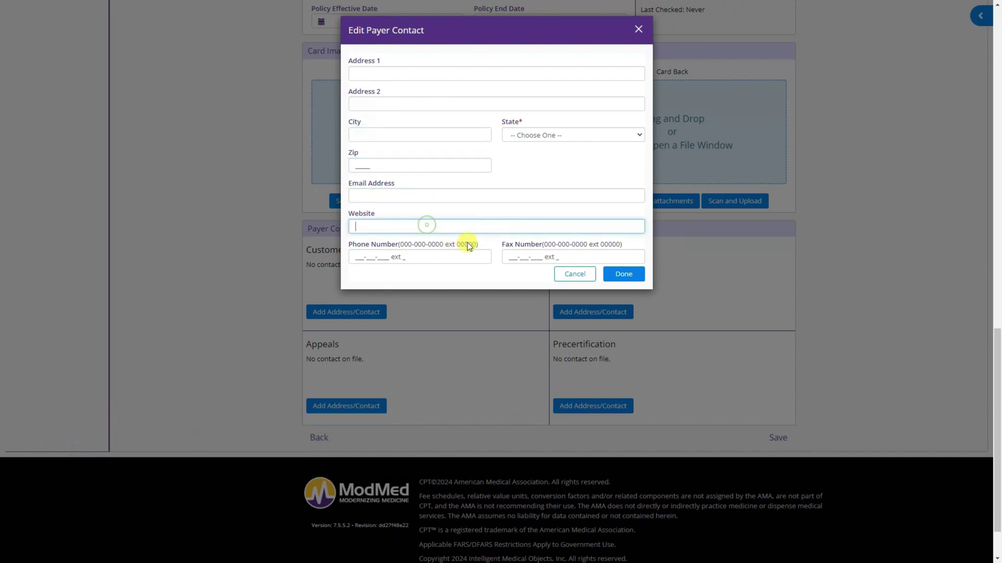
Cancel the claims address form and save the Medicaid of Oregon secondary policy
{"action": "left_click", "coordinate": [616, 286]}
{"action": "left_click", "coordinate": [575, 284]}
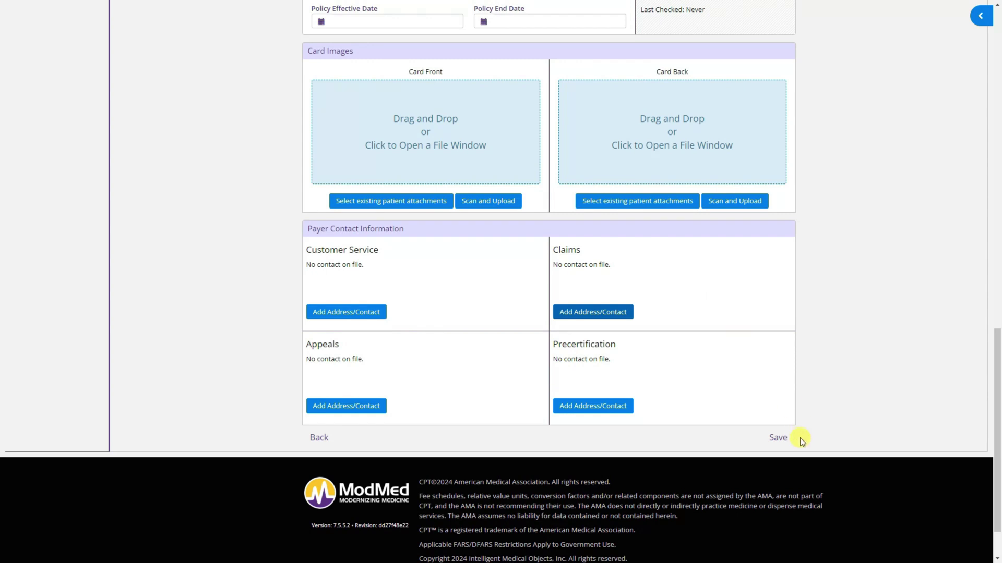
{"action": "left_click", "coordinate": [779, 439]}
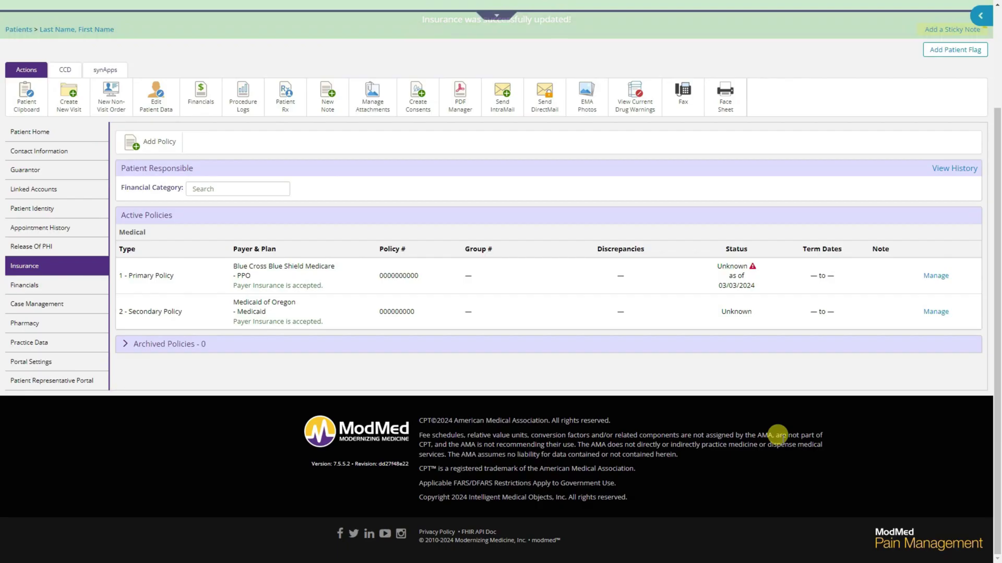